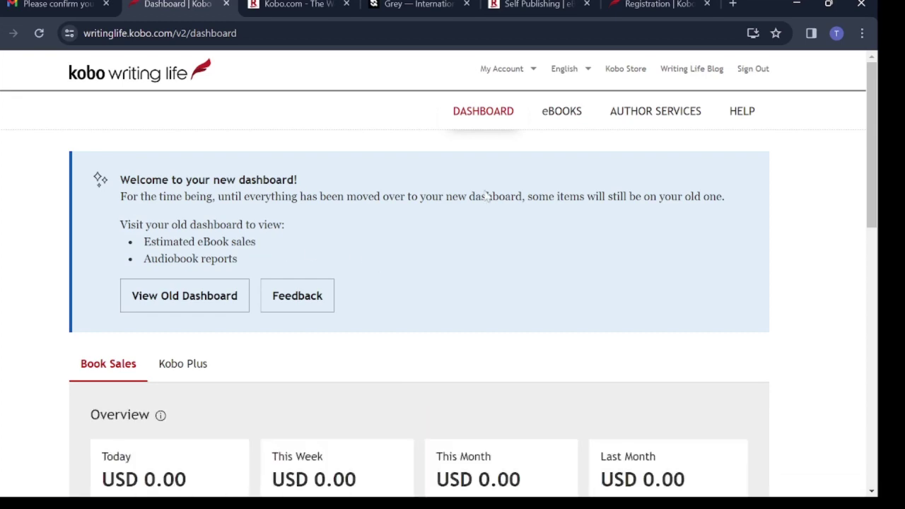
Go from the dashboard to the eBooks section and start creating a new eBook
scroll(277, 318, "down", 3)
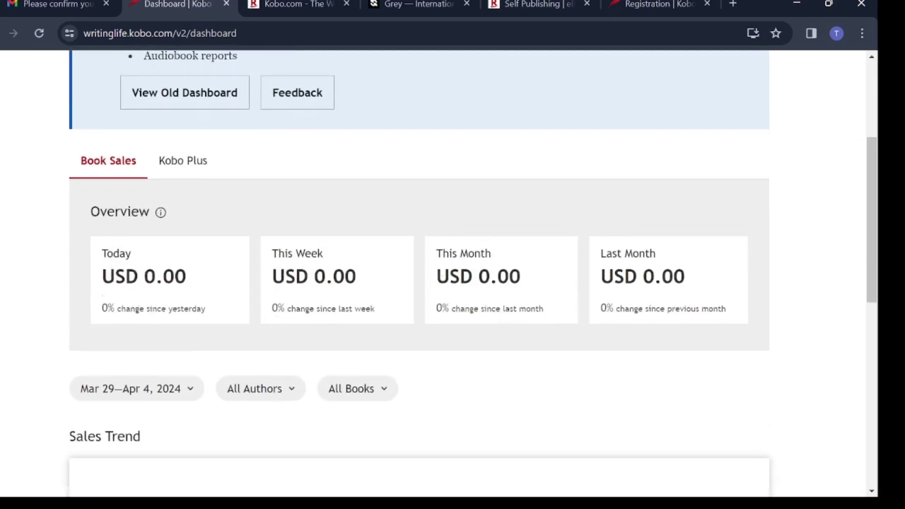
scroll(669, 346, "down", 5)
scroll(668, 347, "up", 7)
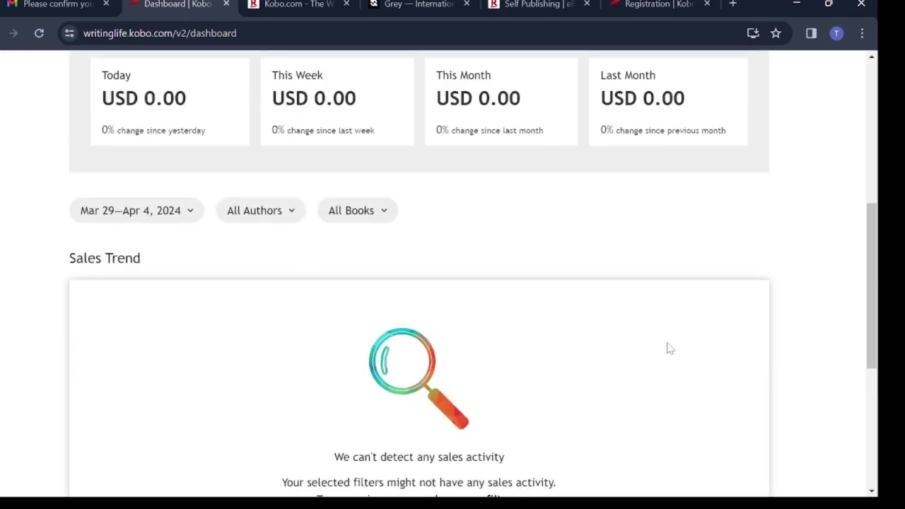
scroll(669, 346, "up", 2)
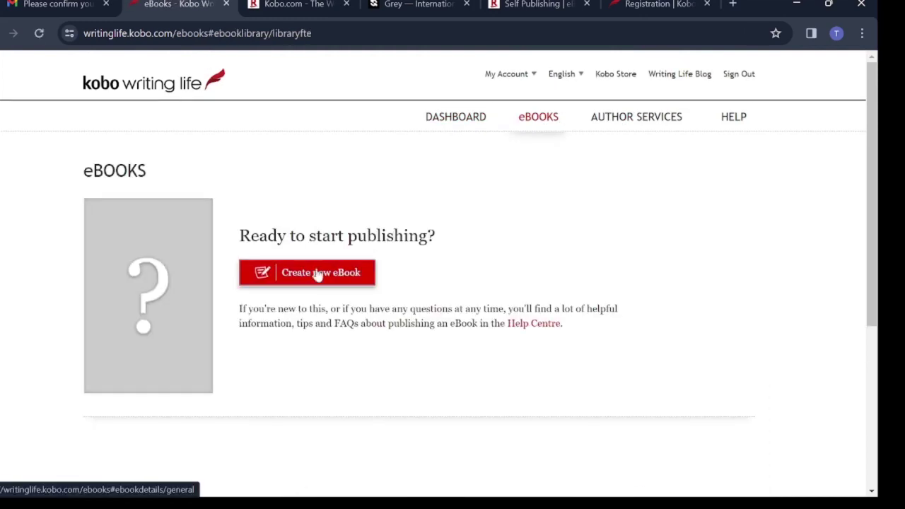
left_click(315, 280)
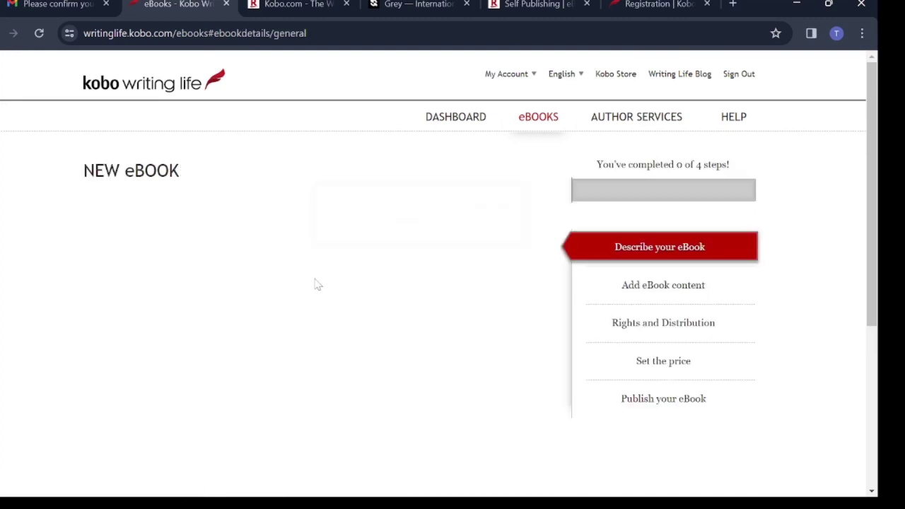
Enter "Super Interesting Facts for Smart Kids" as the eBook title
scroll(556, 292, "down", 3)
scroll(555, 291, "up", 1)
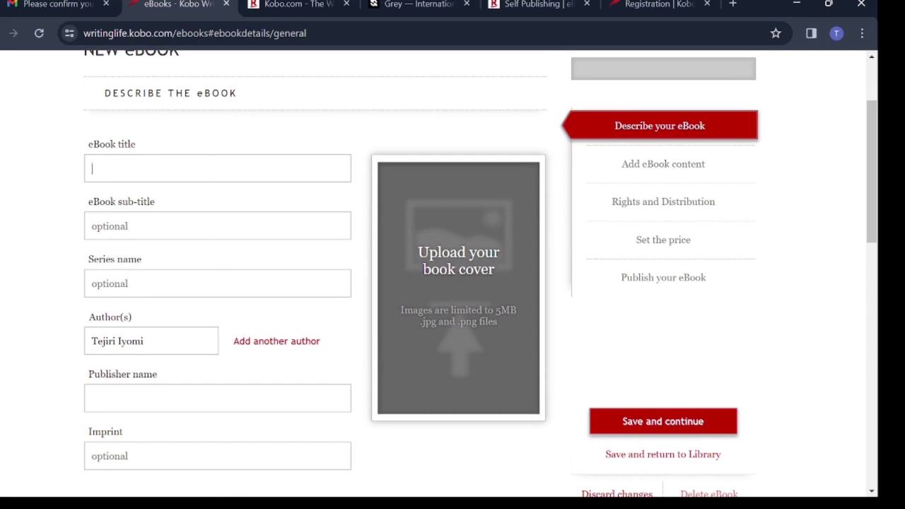
type("S")
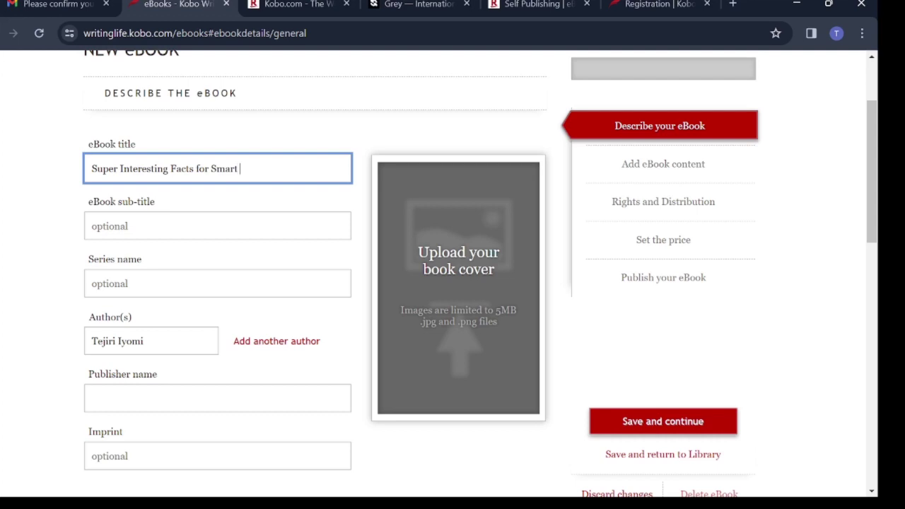
key("Tab")
Switch to the other browser window, go to Google Docs in a new tab and open the "Description & keywords" document
mouse_move(449, 500)
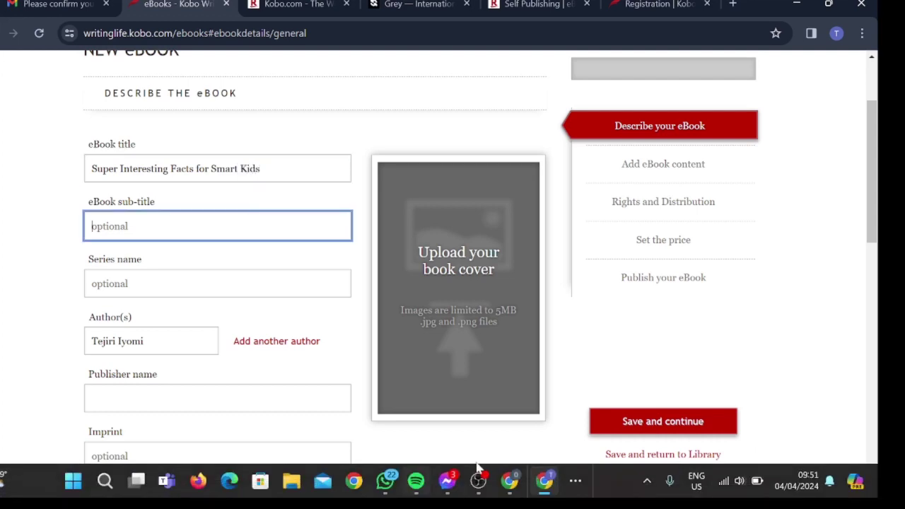
left_click(515, 488)
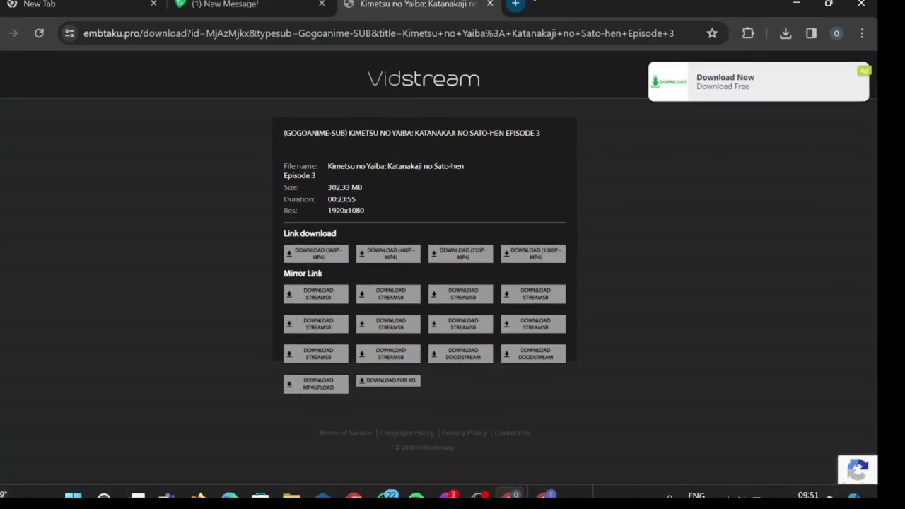
left_click(516, 5)
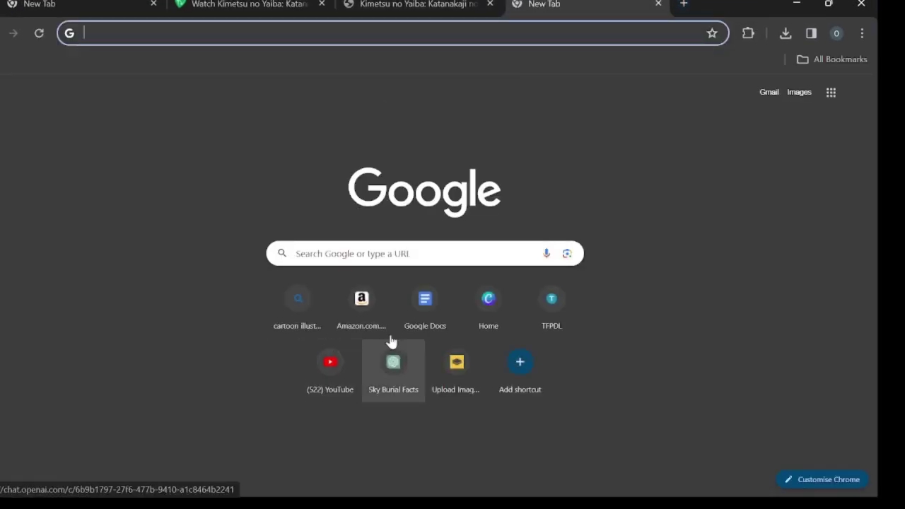
left_click(406, 319)
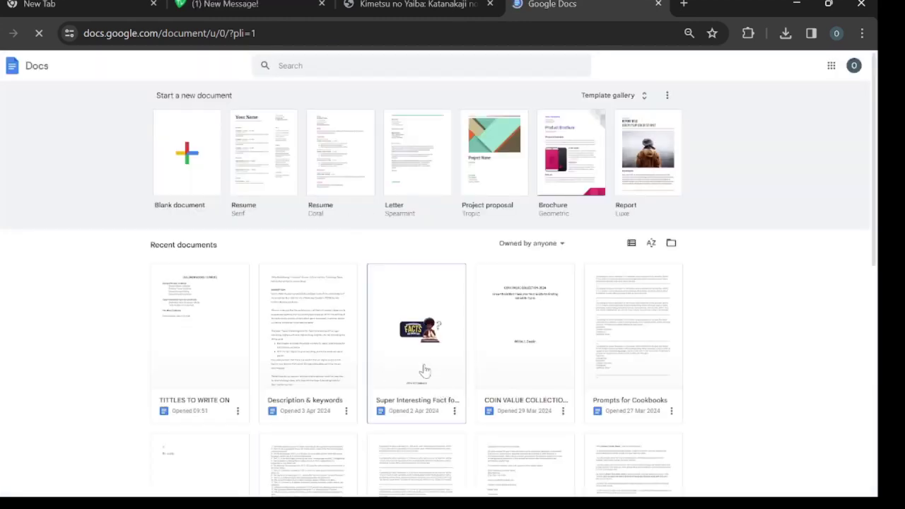
left_click(421, 359)
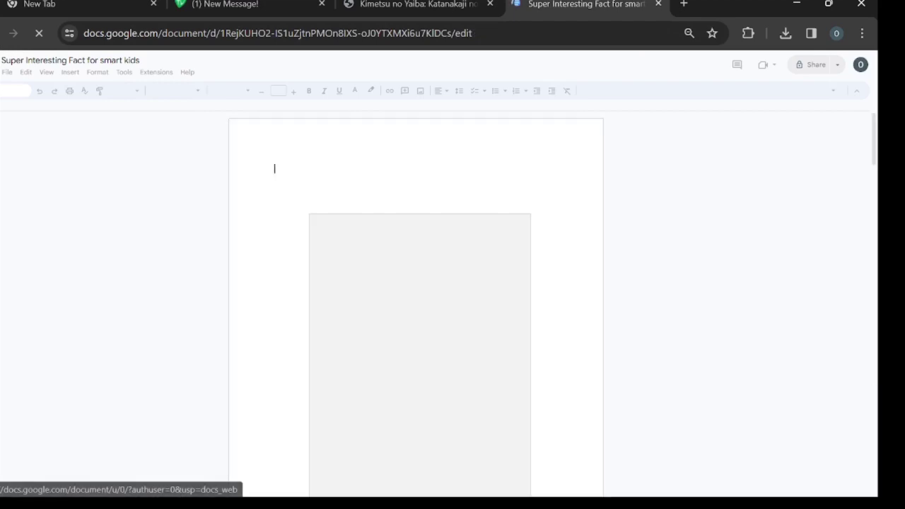
left_click(0, 65)
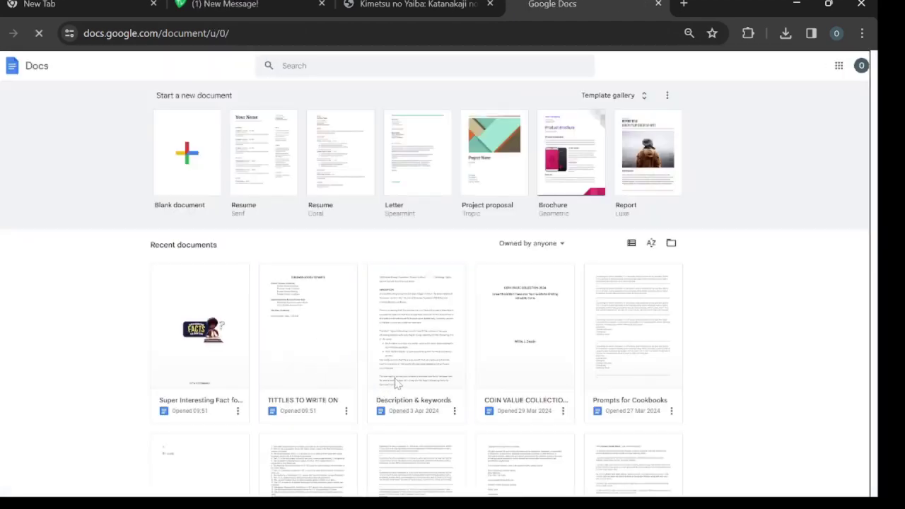
left_click(396, 382)
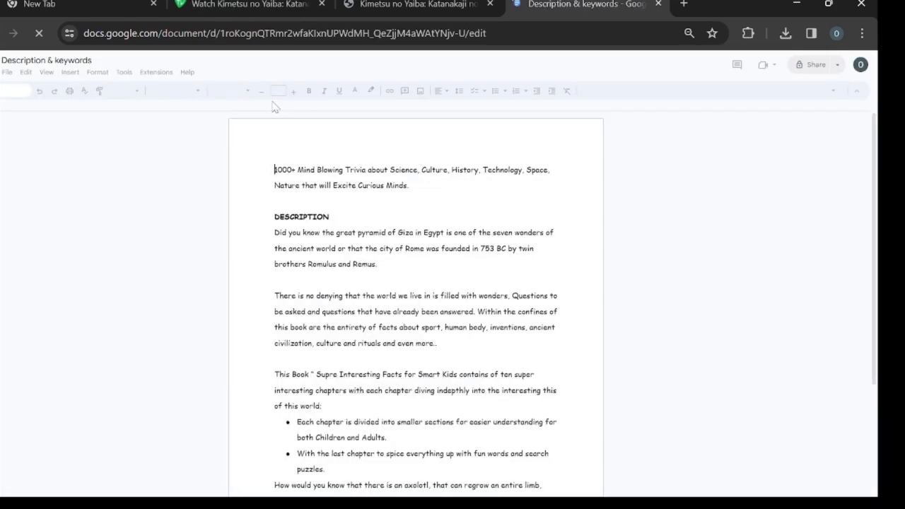
Copy the document's opening line starting "1000+ Mind Blowing Trivia about Science" into the eBook sub-title back in Kobo Writing Life
left_click_drag(275, 170, 411, 185)
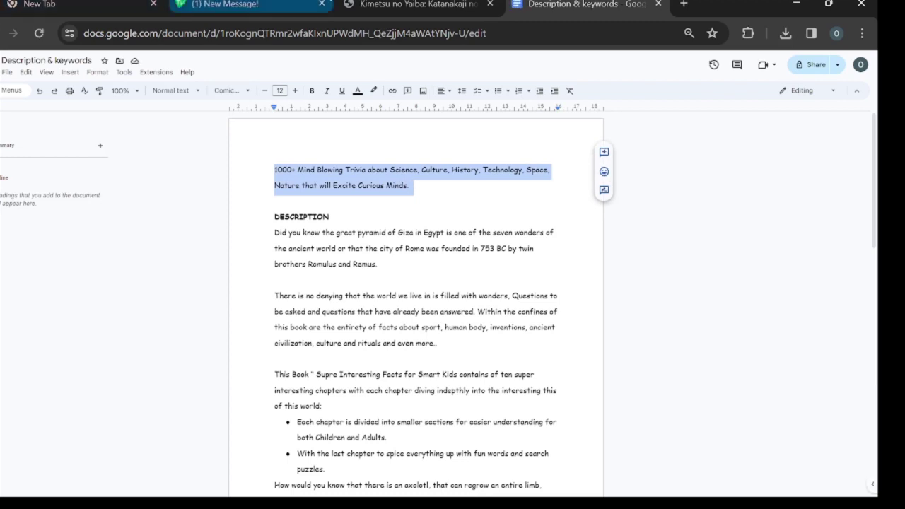
mouse_move(438, 500)
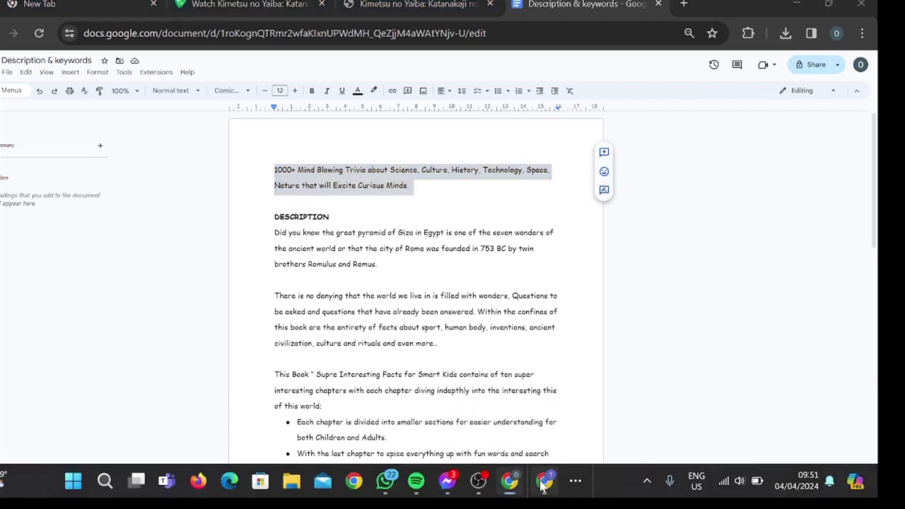
left_click(545, 482)
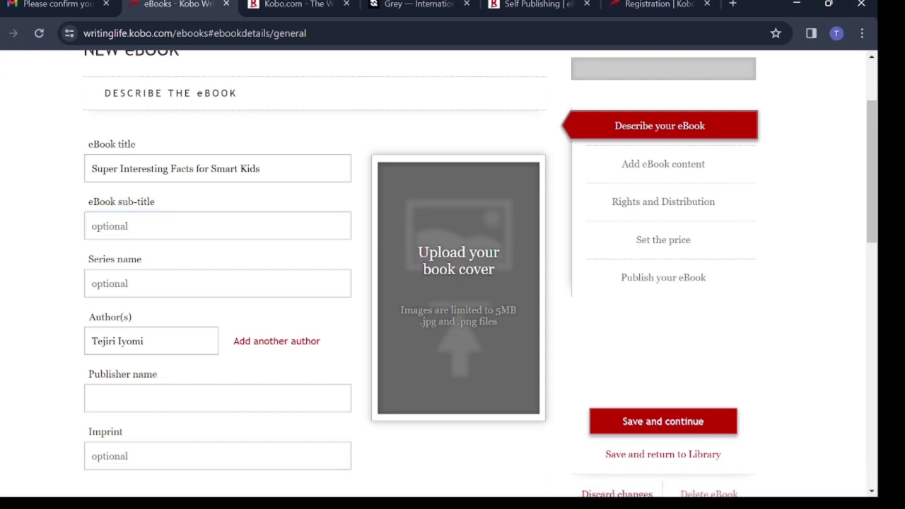
key("ctrl+v")
left_click(155, 284)
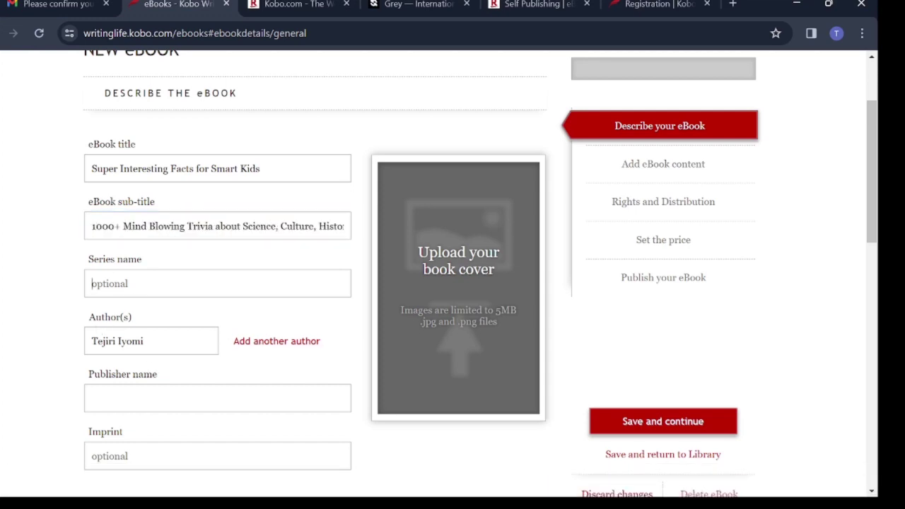
Replace the prefilled author with the pen name and copy that same name into the publisher name
left_click_drag(152, 341, 62, 332)
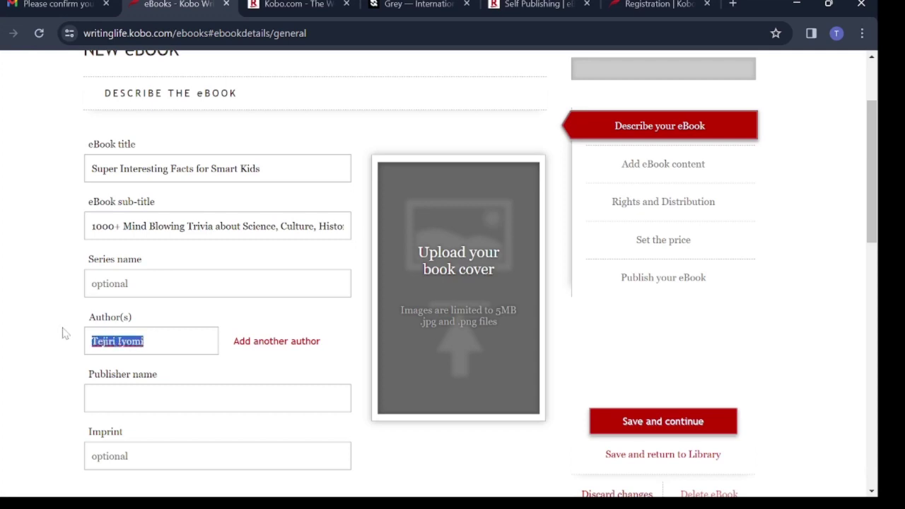
key("BackSpace")
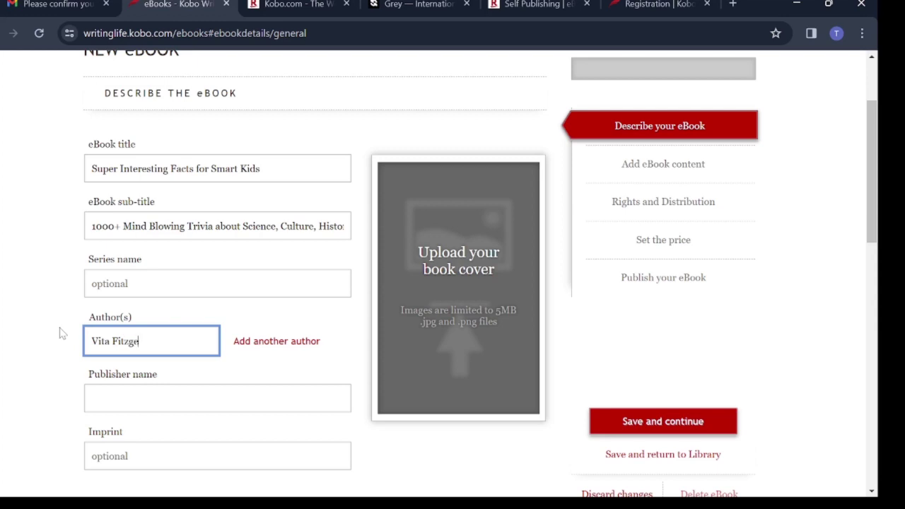
key("Tab")
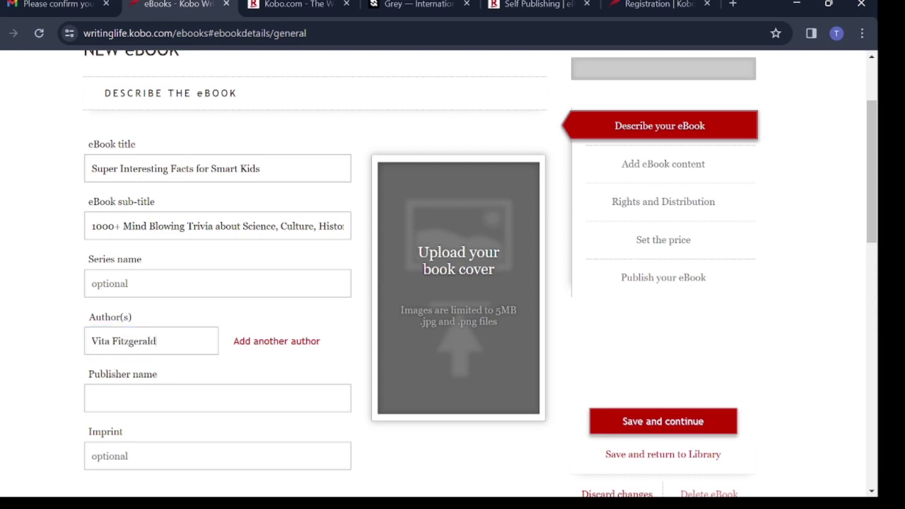
left_click_drag(157, 341, 67, 341)
key("ctrl+c")
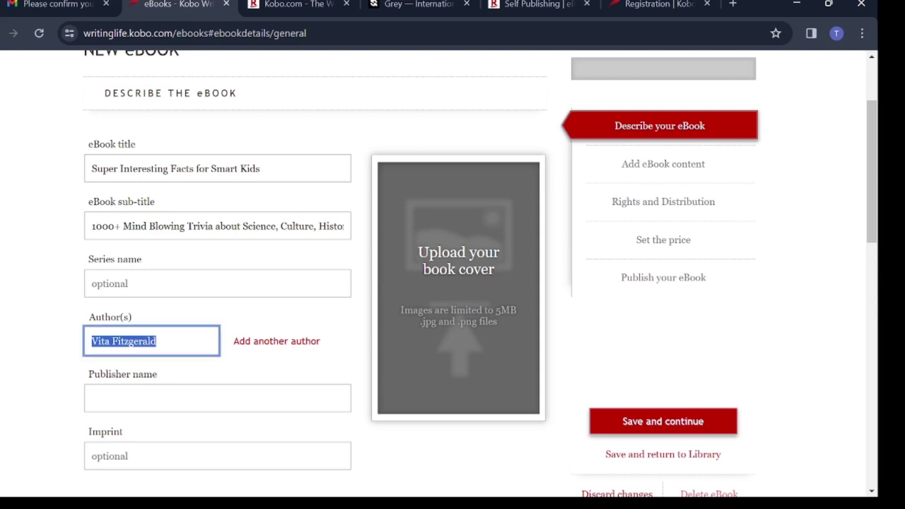
key("Tab")
key("ctrl+v")
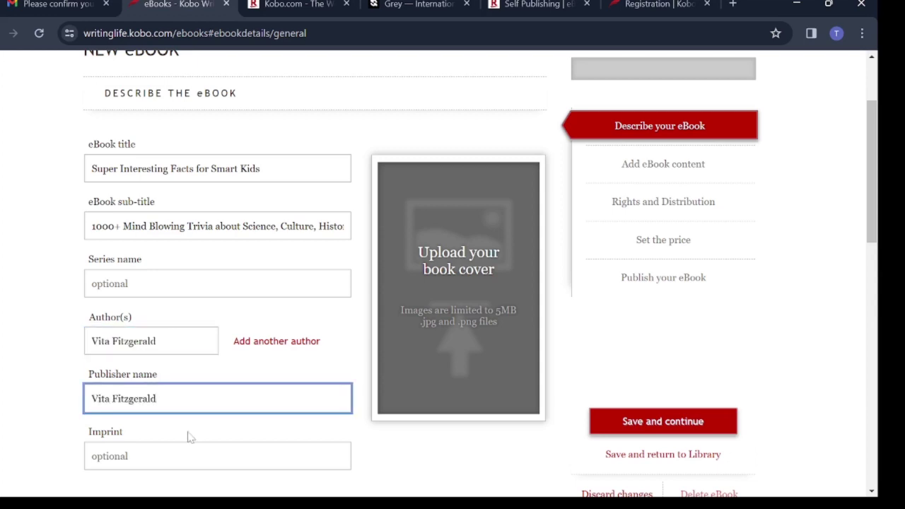
Open the eBook's categories for editing and expand the Nonfiction group
scroll(188, 438, "down", 3)
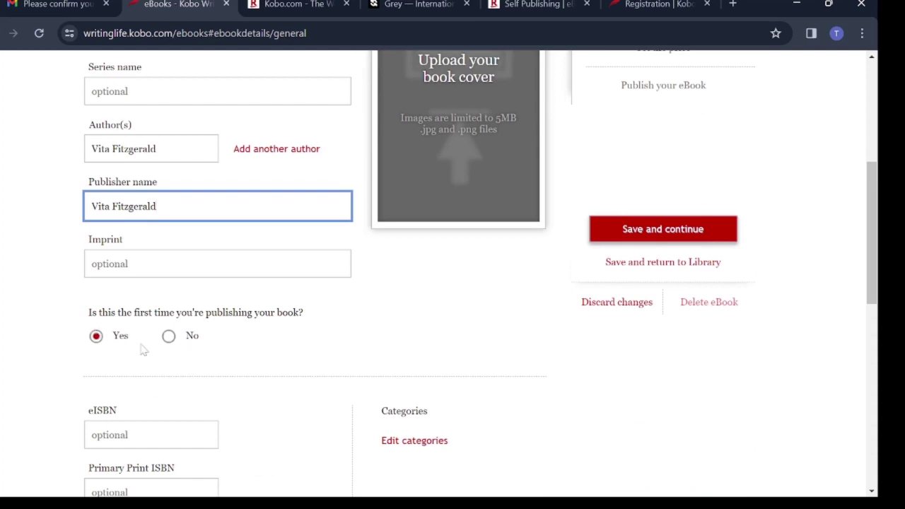
scroll(162, 380, "down", 2)
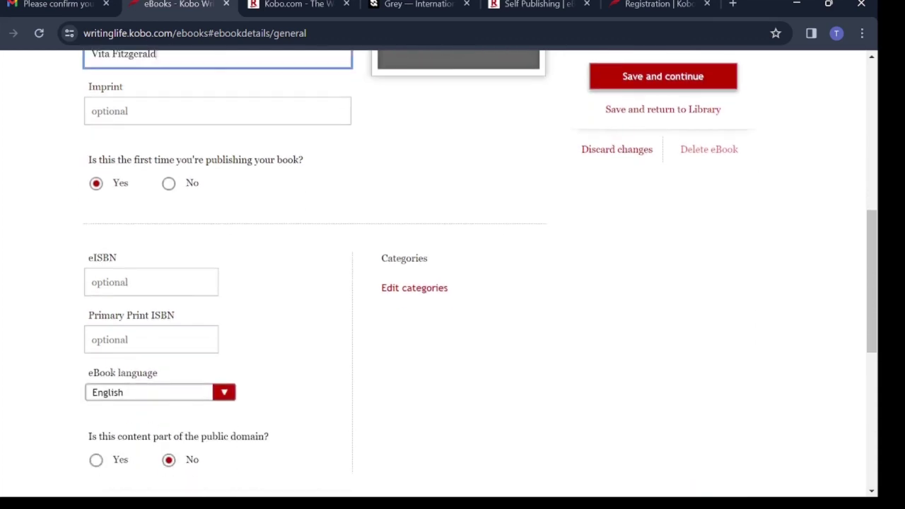
scroll(292, 411, "down", 1)
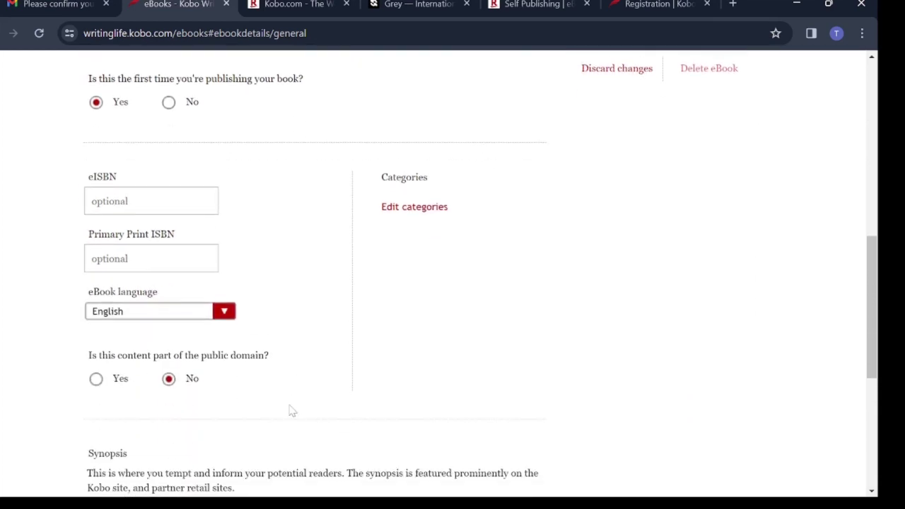
left_click(408, 209)
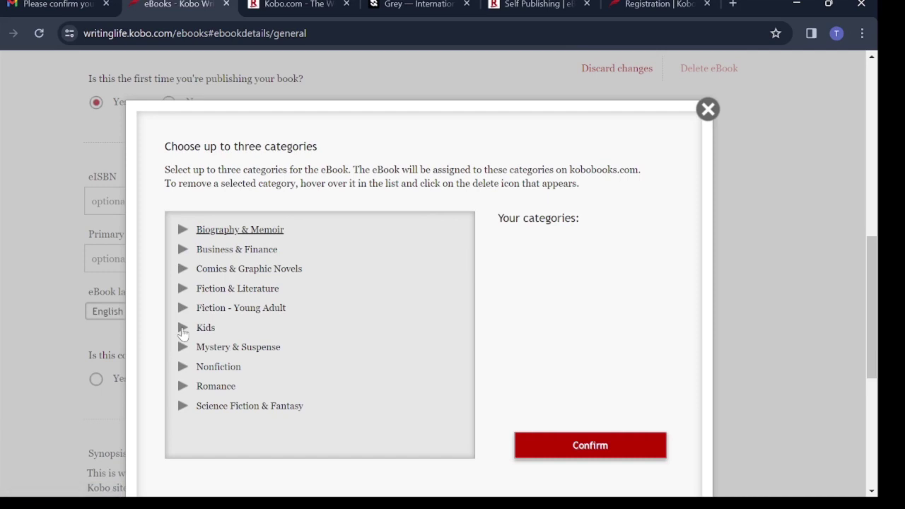
left_click(183, 372)
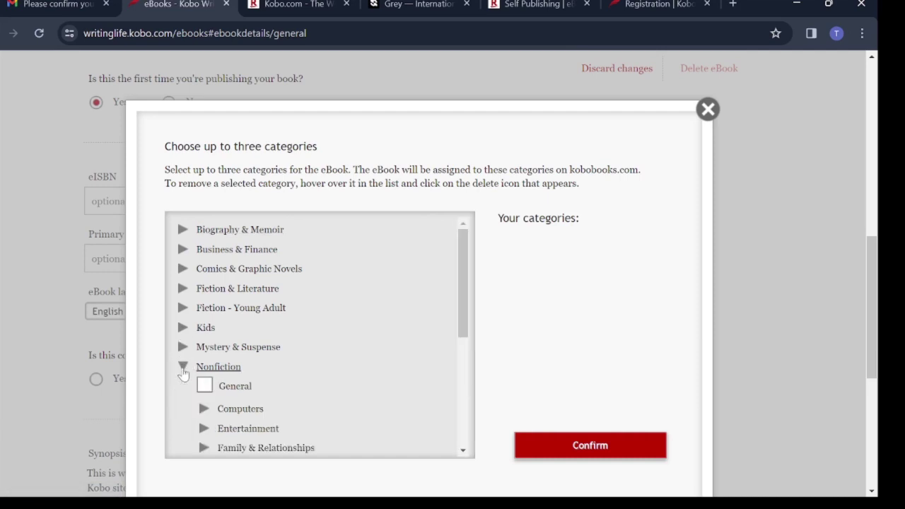
Expand History within Nonfiction and add its General subcategory as the first eBook category
scroll(264, 392, "down", 2)
scroll(264, 396, "down", 1)
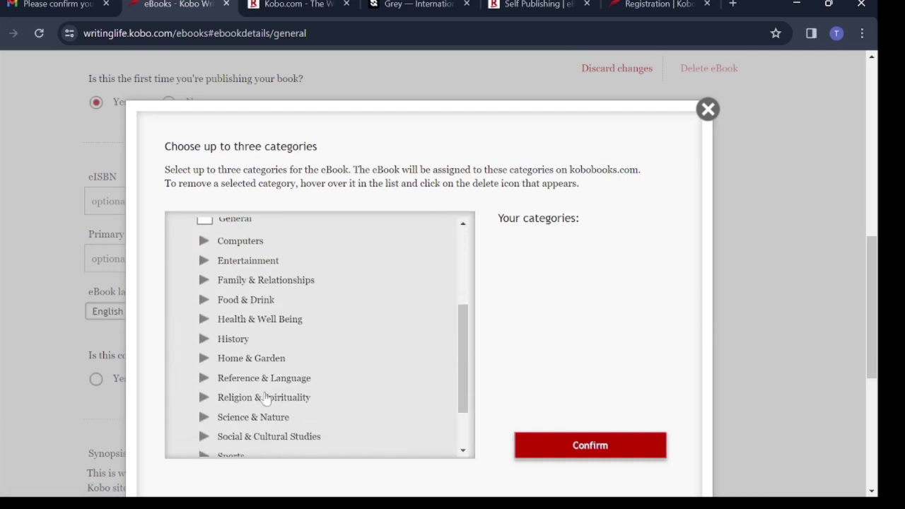
left_click(205, 339)
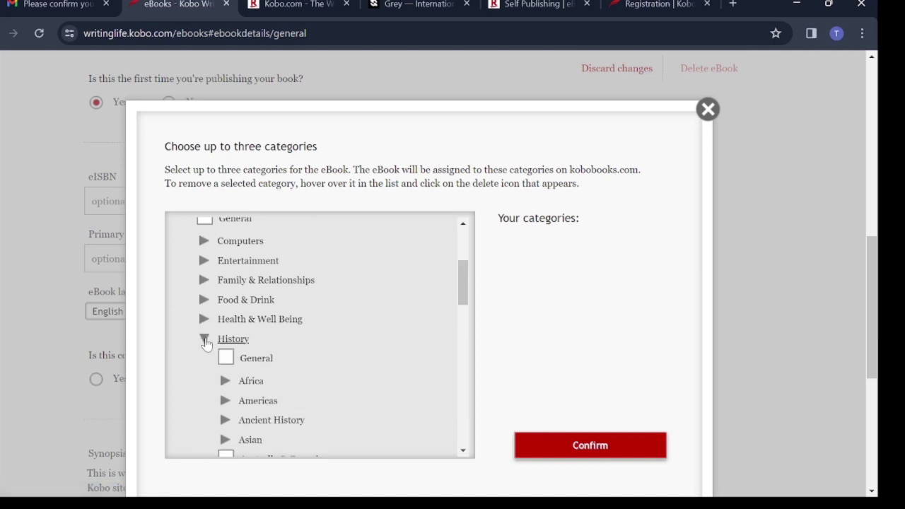
scroll(292, 393, "down", 3)
scroll(293, 394, "down", 1)
scroll(293, 394, "up", 2)
scroll(293, 395, "down", 5)
scroll(294, 396, "down", 1)
scroll(293, 397, "up", 5)
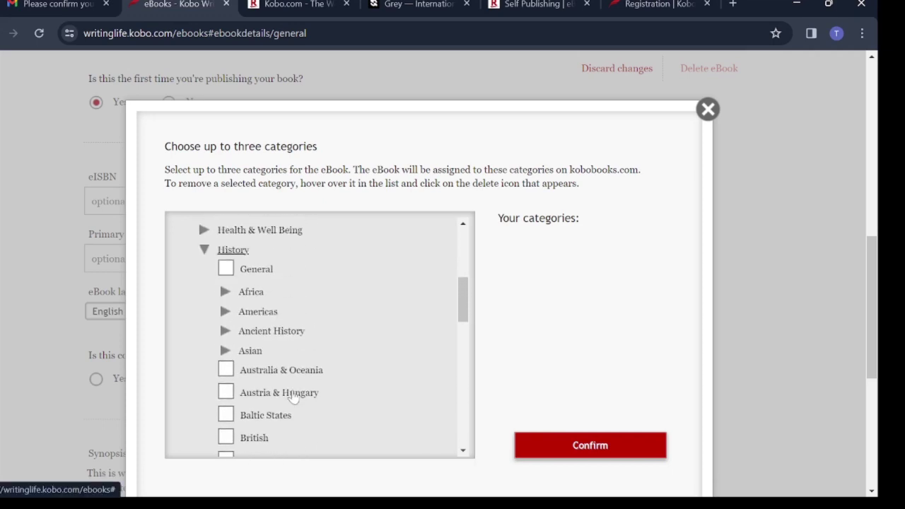
scroll(294, 396, "up", 3)
scroll(290, 427, "down", 1)
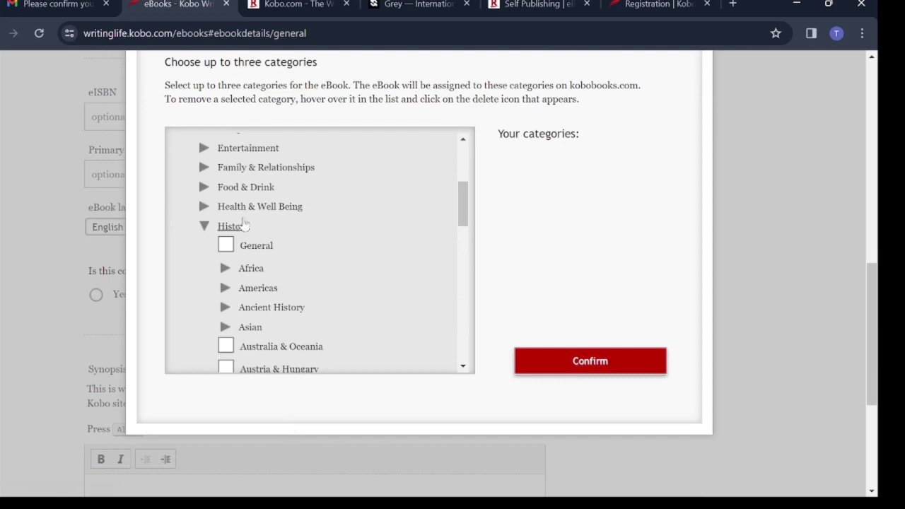
left_click(225, 244)
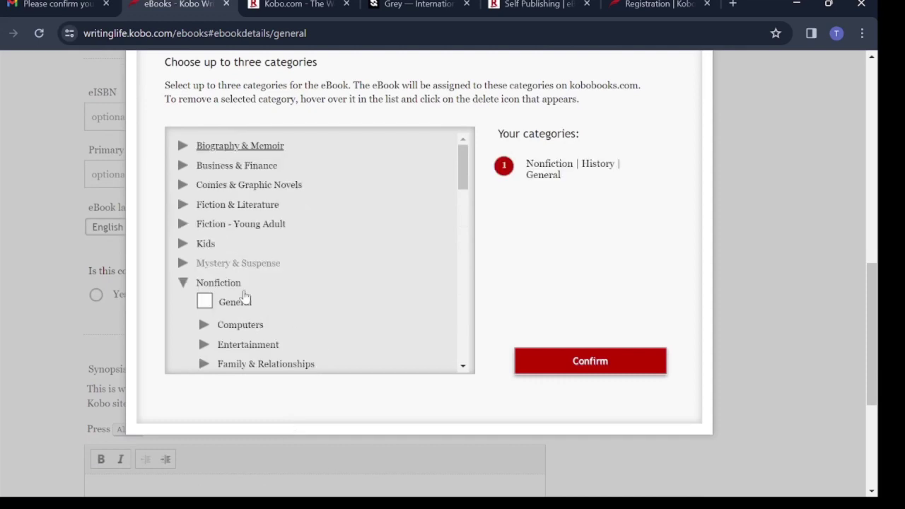
Expand the Kids group in the category list and look through its subcategories
scroll(258, 241, "up", 1)
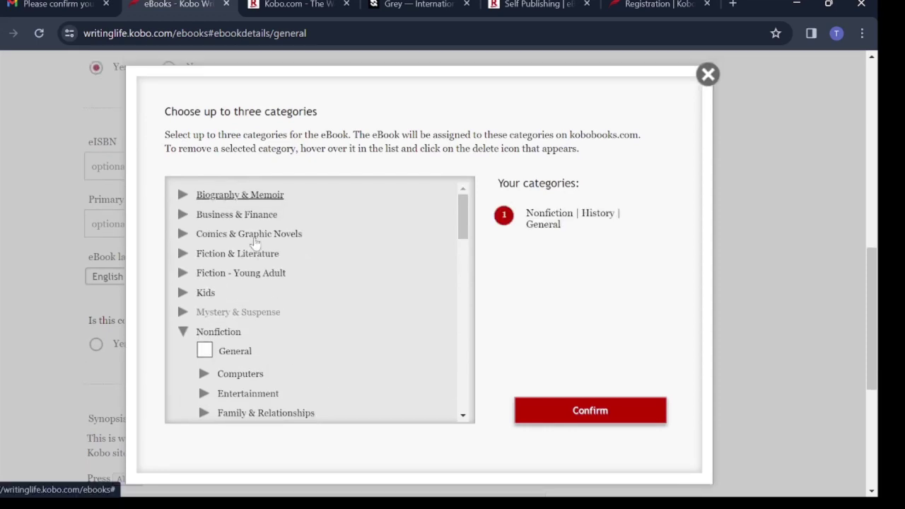
left_click(205, 288)
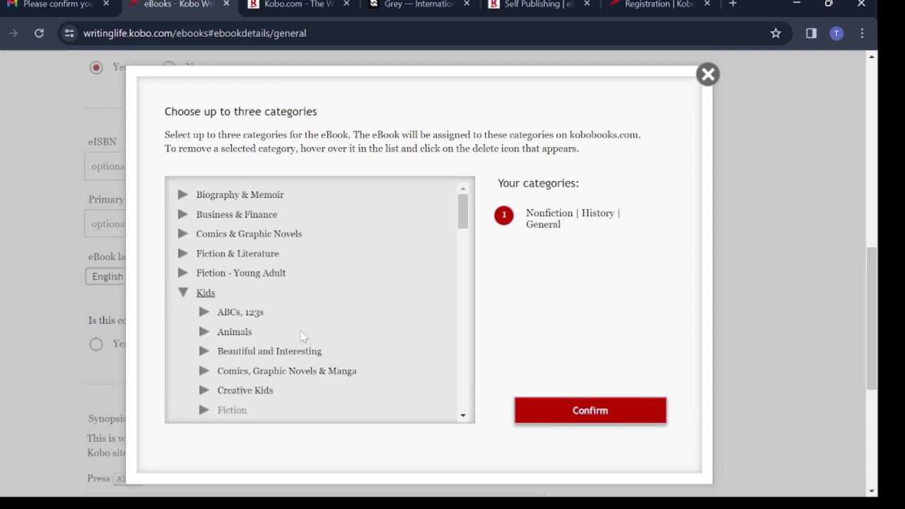
scroll(303, 337, "down", 1)
scroll(303, 337, "down", 1)
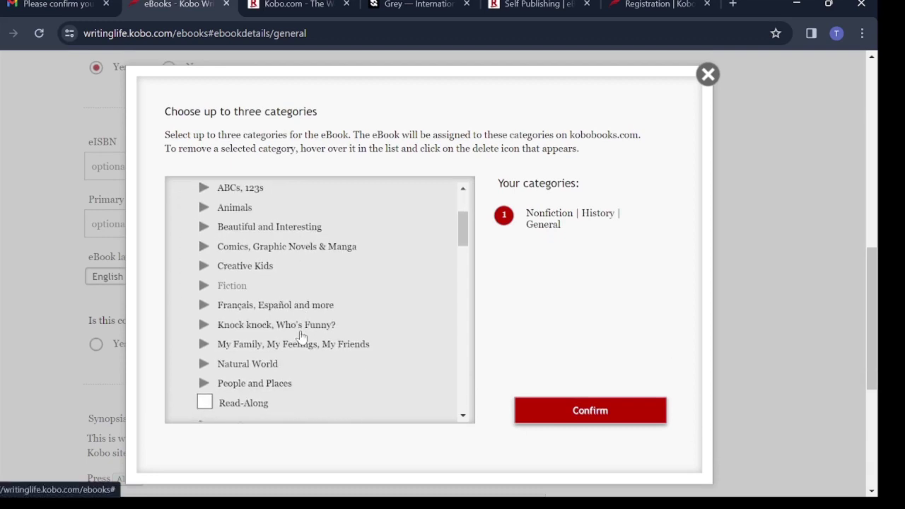
scroll(302, 337, "down", 5)
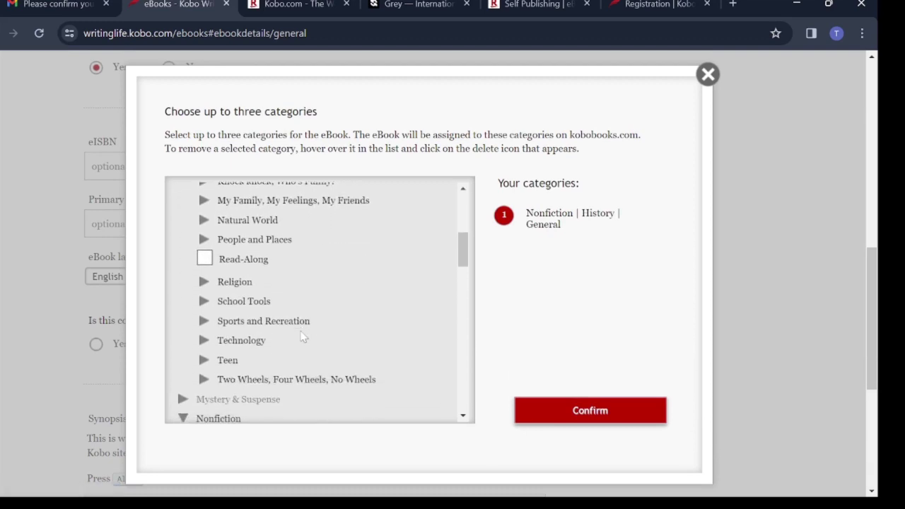
scroll(303, 337, "up", 4)
scroll(303, 337, "up", 2)
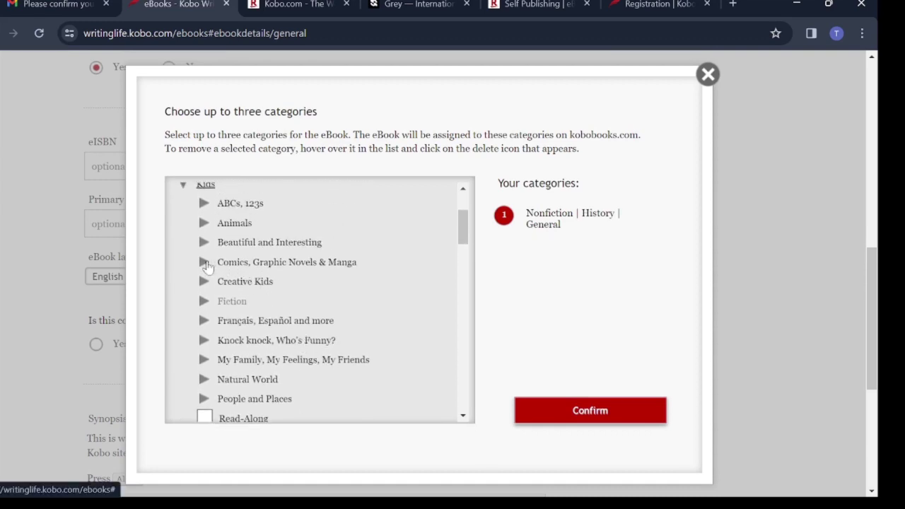
Check the options under Comics, Graphic Novels & Manga, Beautiful and Interesting, and Animals within Kids, collapsing each again
left_click(204, 267)
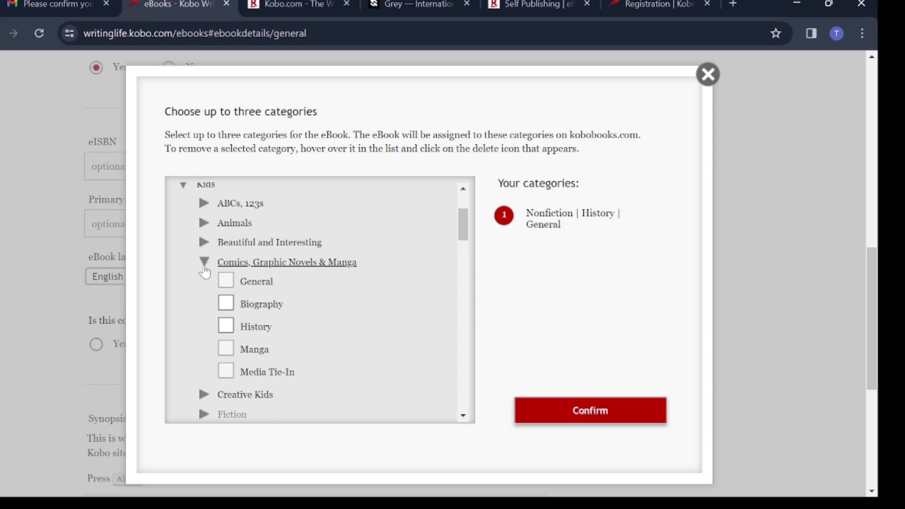
left_click(204, 265)
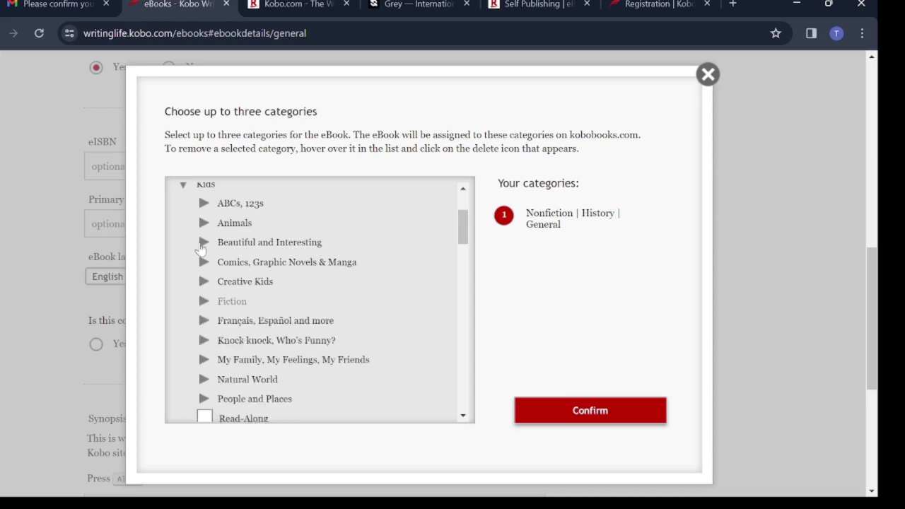
left_click(202, 243)
left_click(202, 243)
left_click(204, 224)
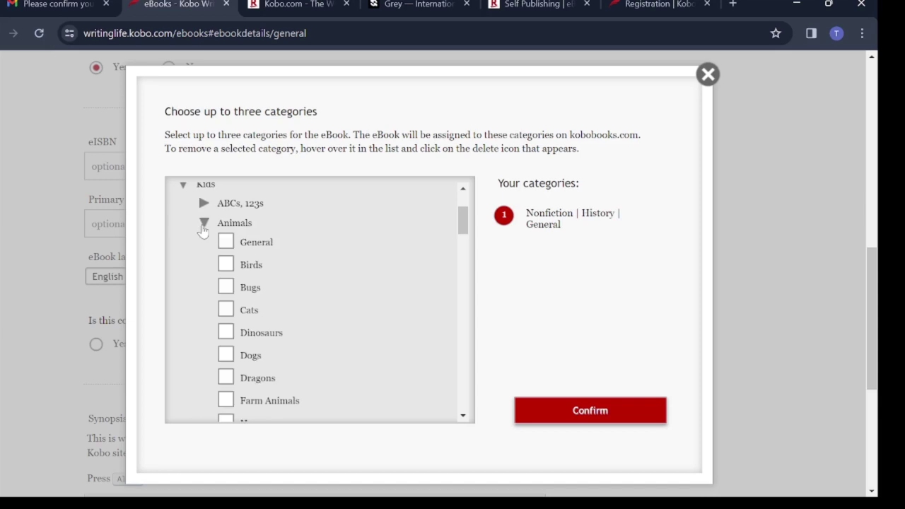
left_click(204, 224)
Expand Technology within Kids and add How Things Work/Are Made as the second eBook category
scroll(317, 332, "down", 5)
scroll(317, 329, "up", 4)
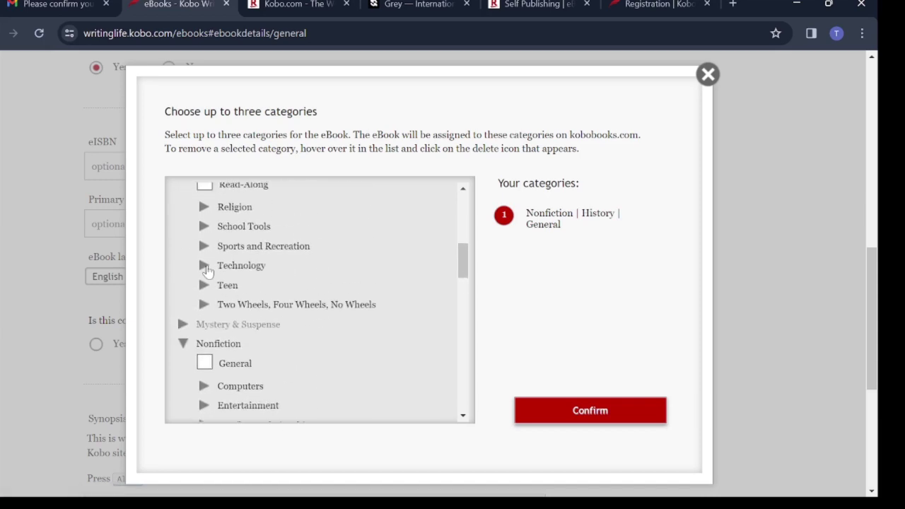
left_click(206, 266)
scroll(316, 332, "down", 2)
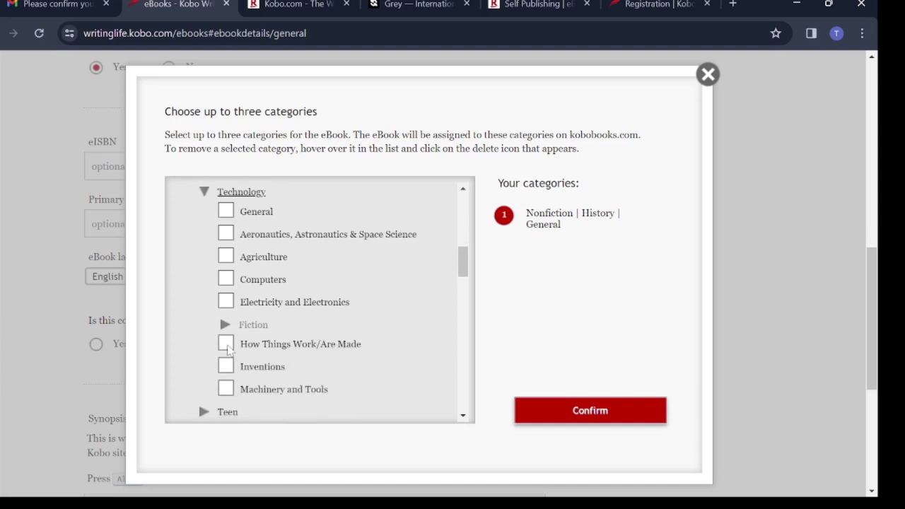
left_click(226, 344)
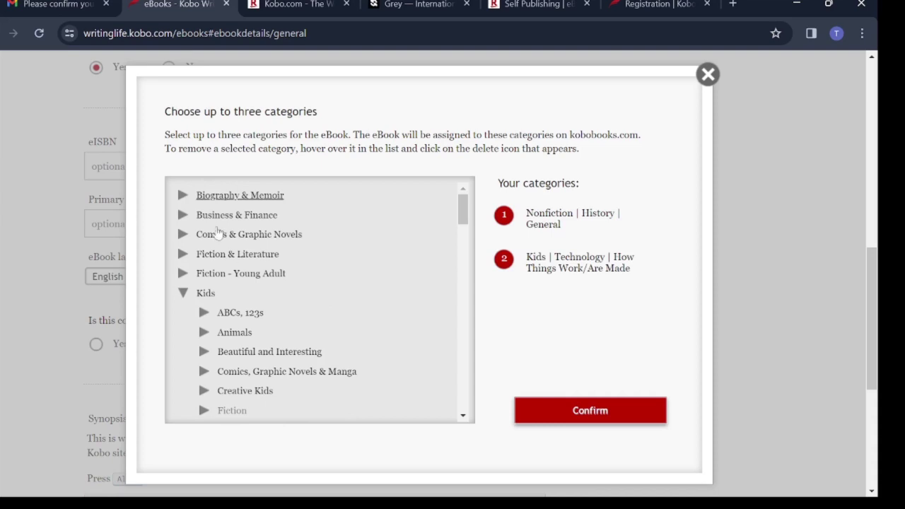
Add General from Science & Nature within Nonfiction as the third eBook category and confirm the category selection
scroll(255, 297, "down", 3)
scroll(254, 297, "down", 6)
scroll(254, 292, "down", 5)
scroll(255, 297, "down", 7)
scroll(254, 298, "down", 4)
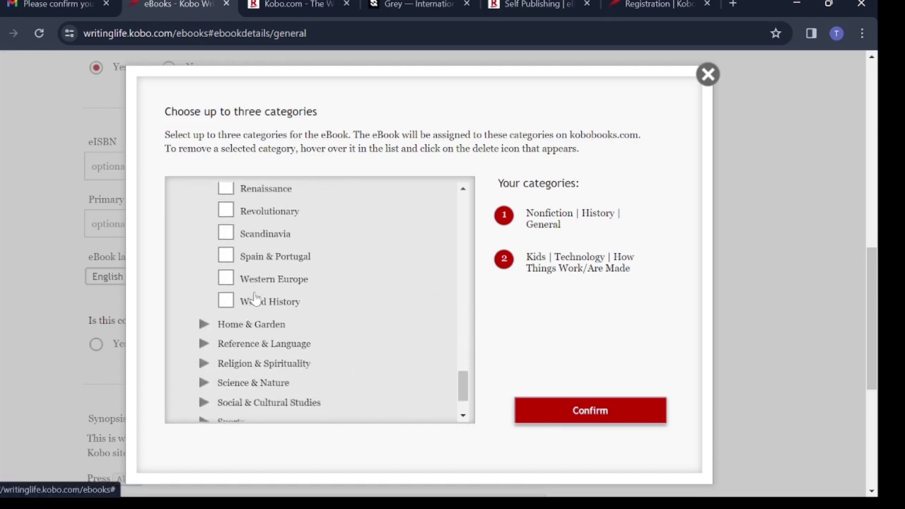
scroll(254, 298, "down", 2)
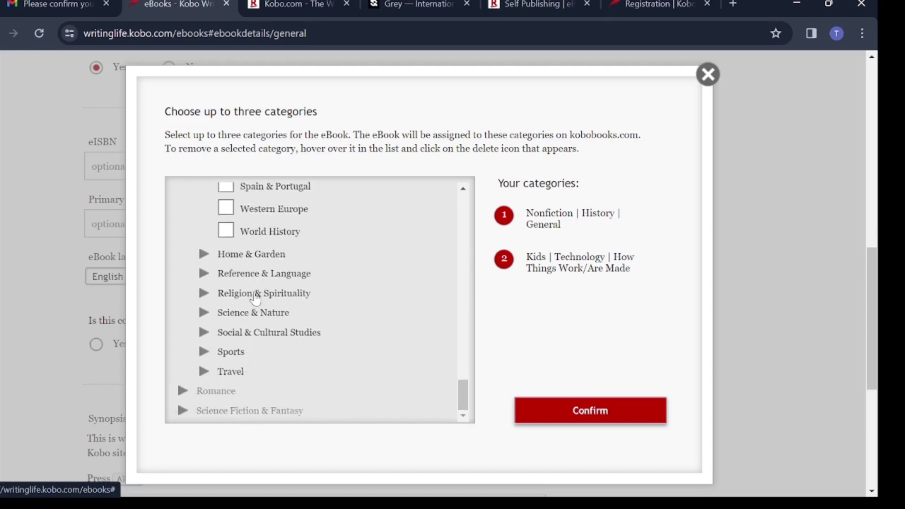
left_click(204, 314)
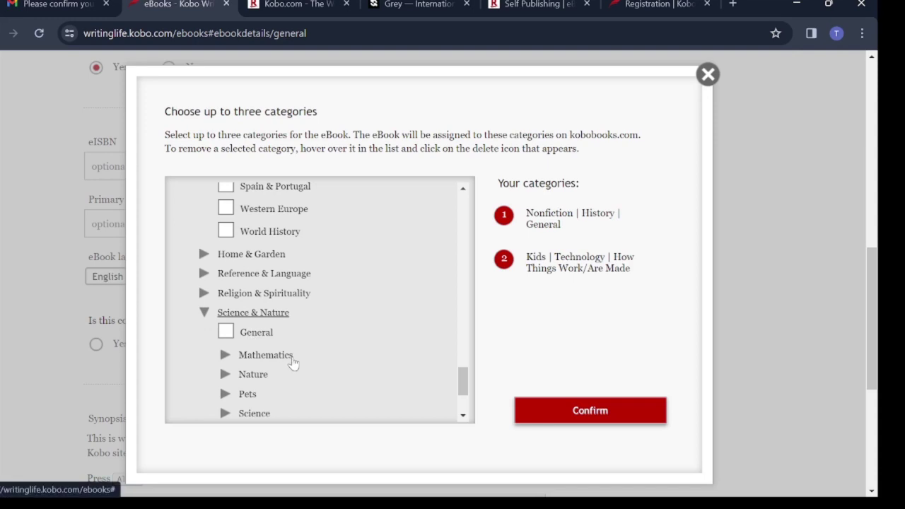
scroll(293, 364, "down", 3)
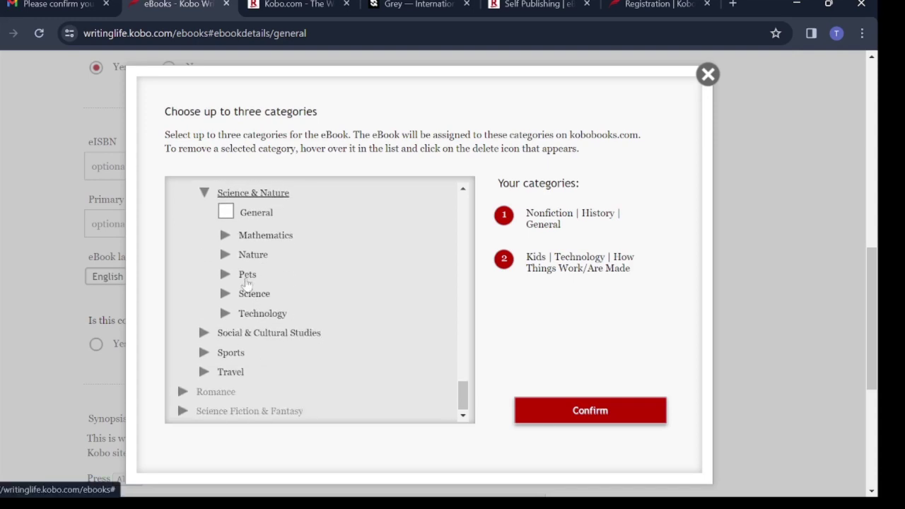
left_click(226, 212)
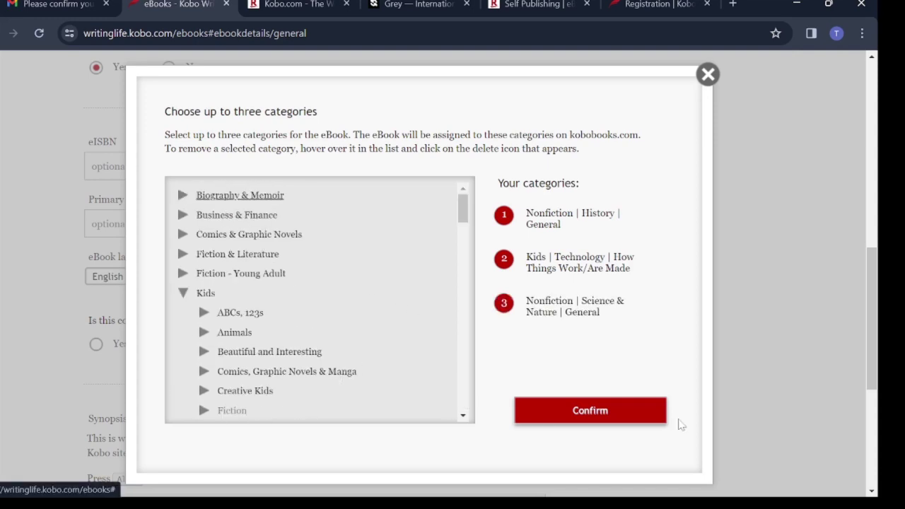
left_click(625, 418)
Select the full book description in the Description & keywords Google Docs document for the synopsis, and return to Kobo Writing Life
scroll(510, 346, "down", 5)
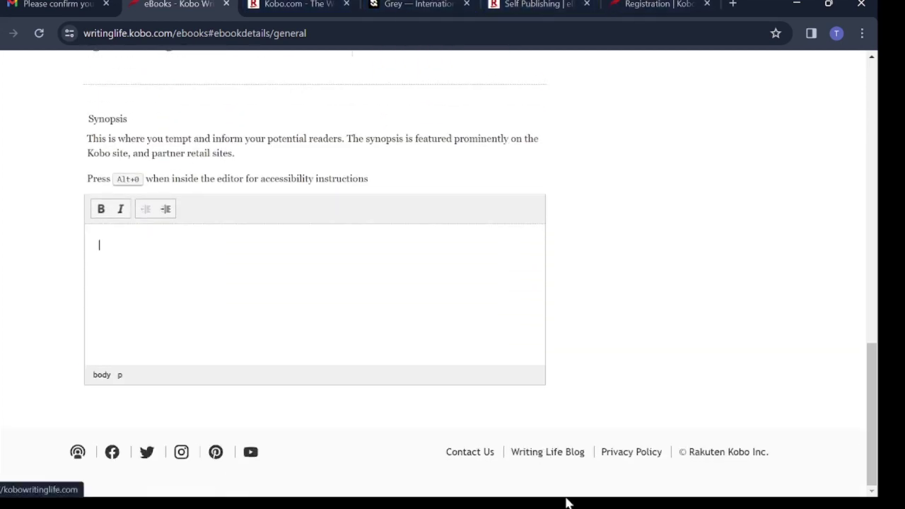
left_click(511, 484)
left_click_drag(274, 232, 361, 452)
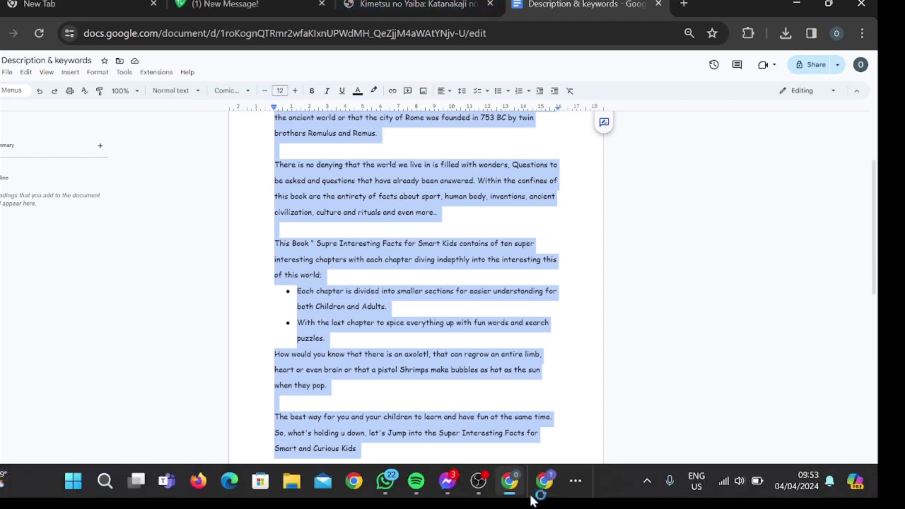
mouse_move(481, 490)
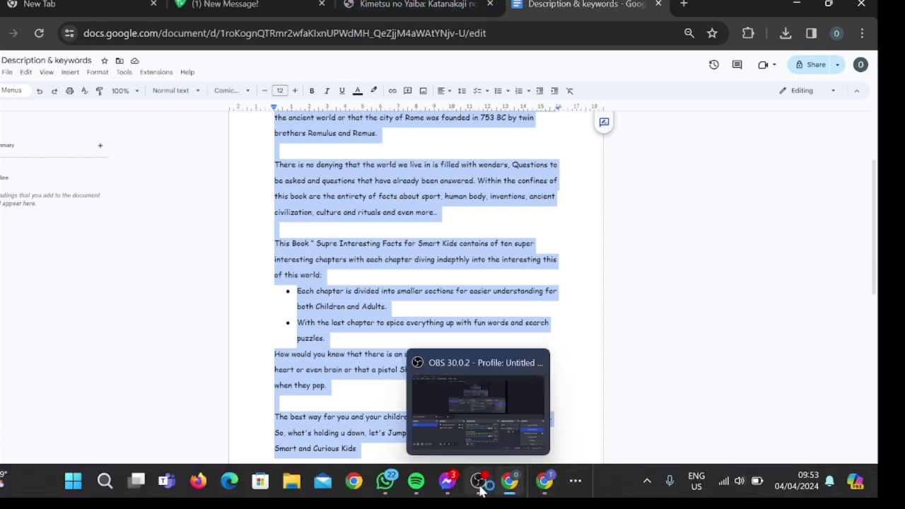
left_click(545, 483)
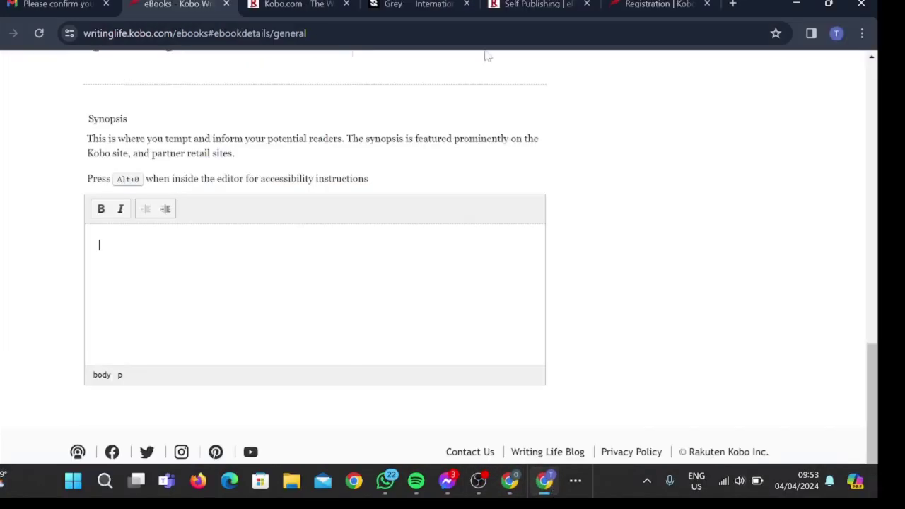
Search for QuillBot in a new browser tab and open its Paraphraser
left_click(733, 5)
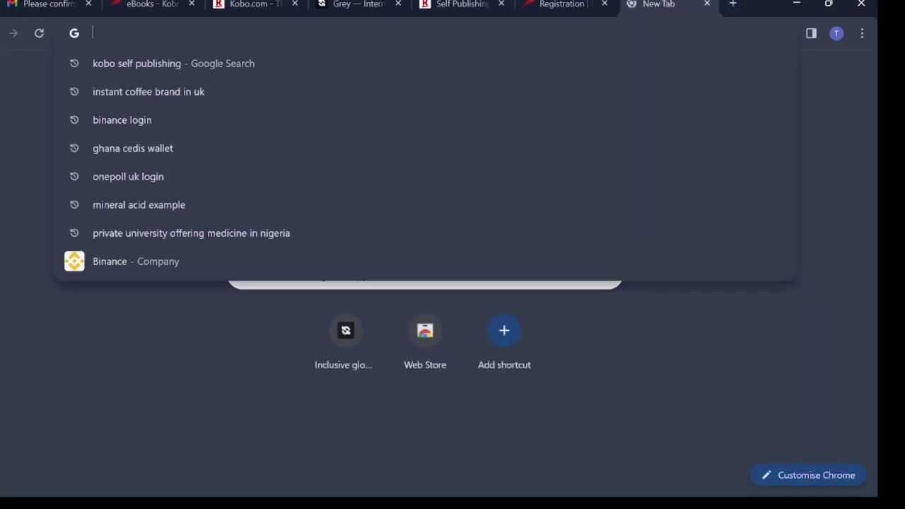
type("quil")
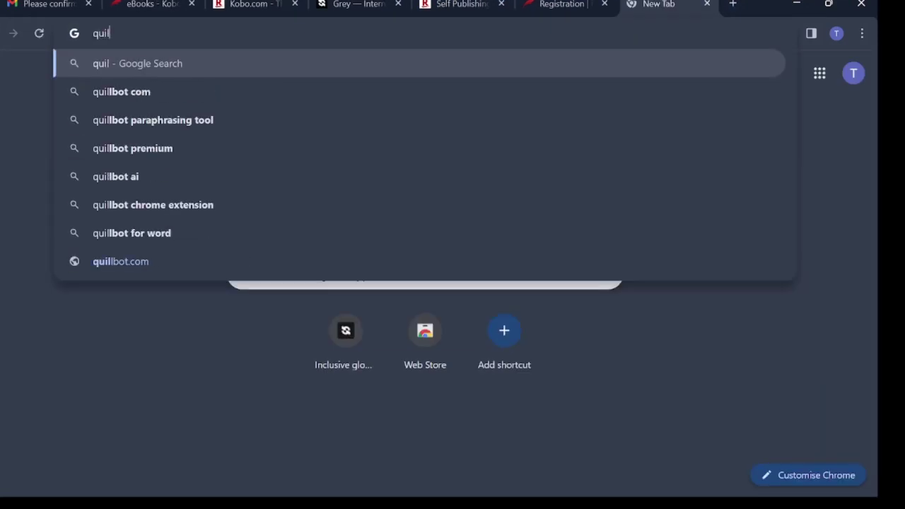
key("Down")
key("Return")
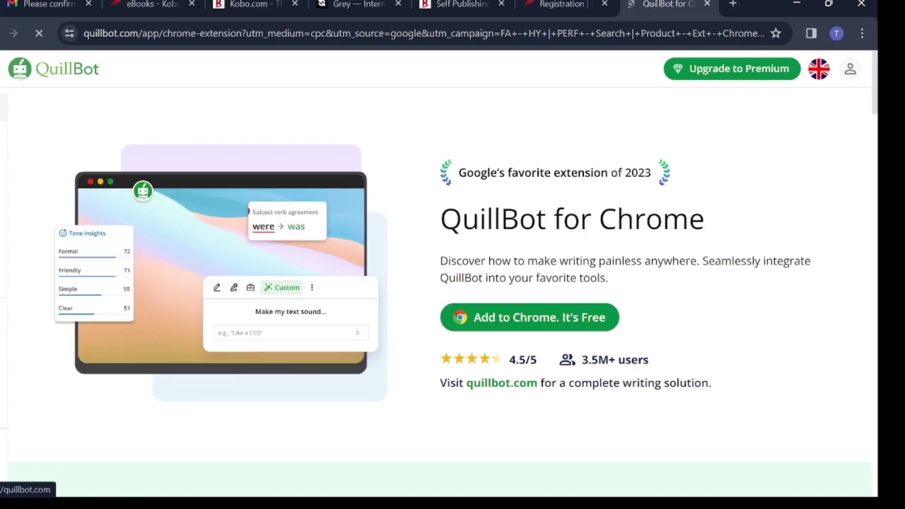
left_click(19, 74)
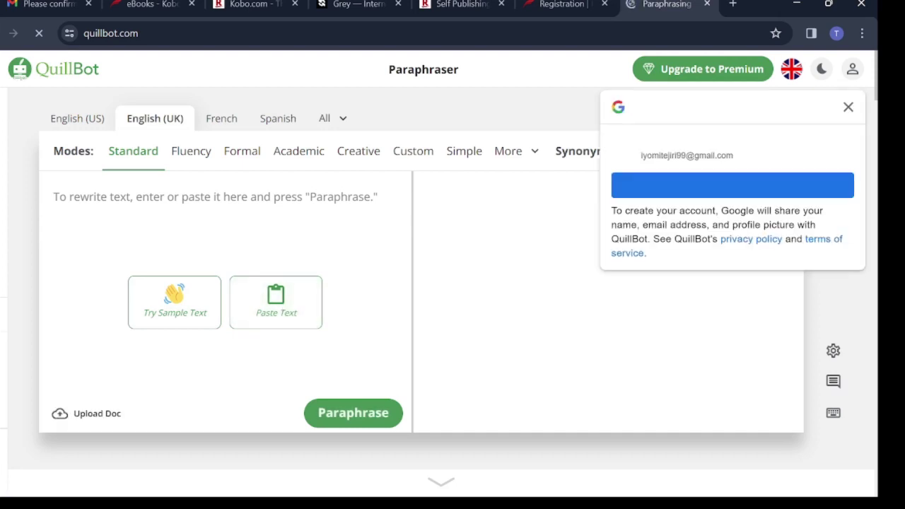
Paste the paraphrased book description into the eBook's synopsis in Kobo Writing Life and remove the trailing blank line
left_click(152, 5)
key("ctrl+v")
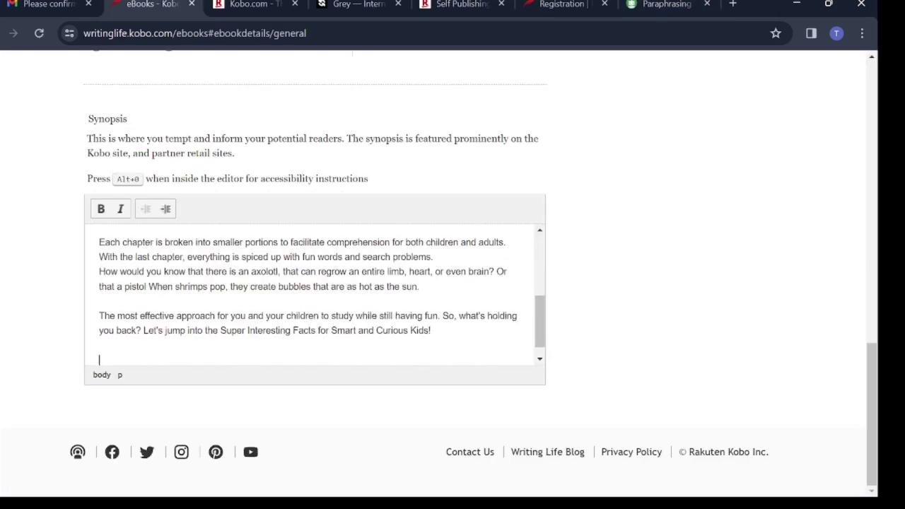
key("BackSpace")
Make the synopsis question starting "Did you know that the Great Pyramid of Giza" bold and delete the extra blank line below it
key("Up")
key("Up")
key("Up")
key("Up")
key("Up")
key("Up")
key("Up")
key("Up")
key("Up")
key("Up")
key("Up")
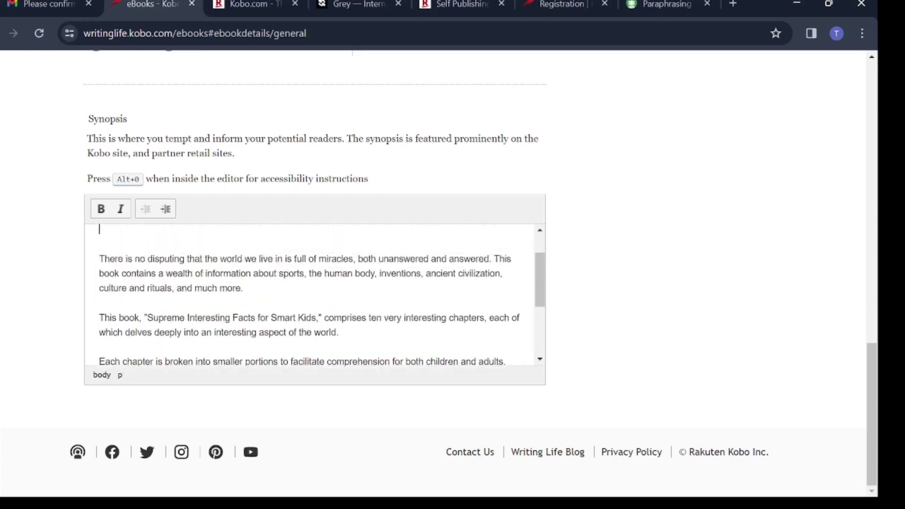
key("shift+Down")
key("shift+Down")
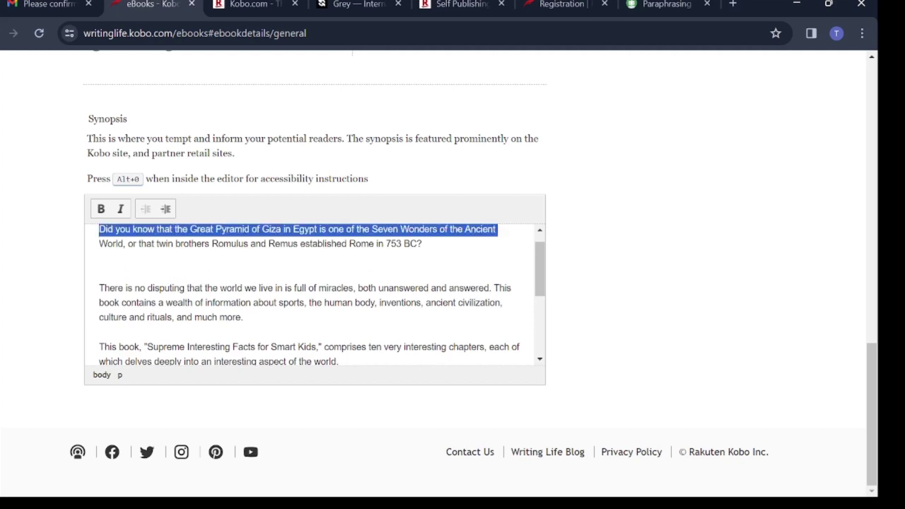
left_click(100, 210)
left_click(100, 273)
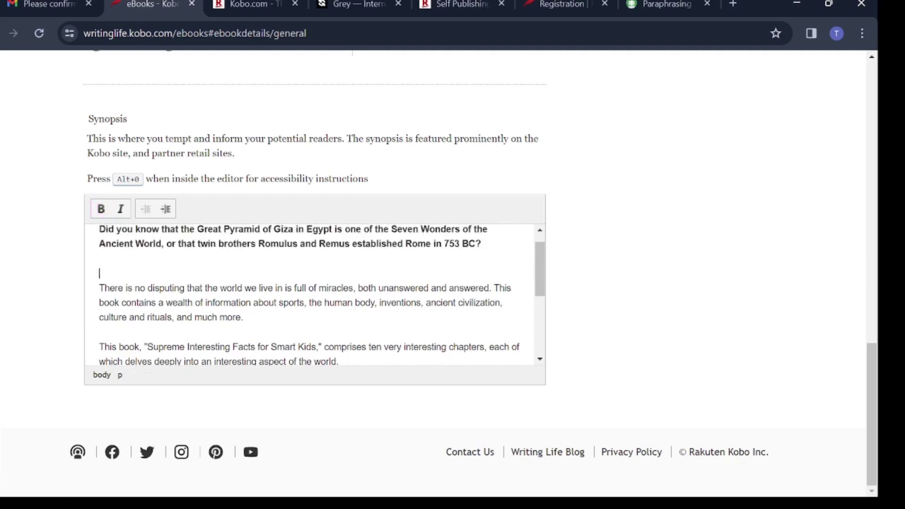
key("BackSpace")
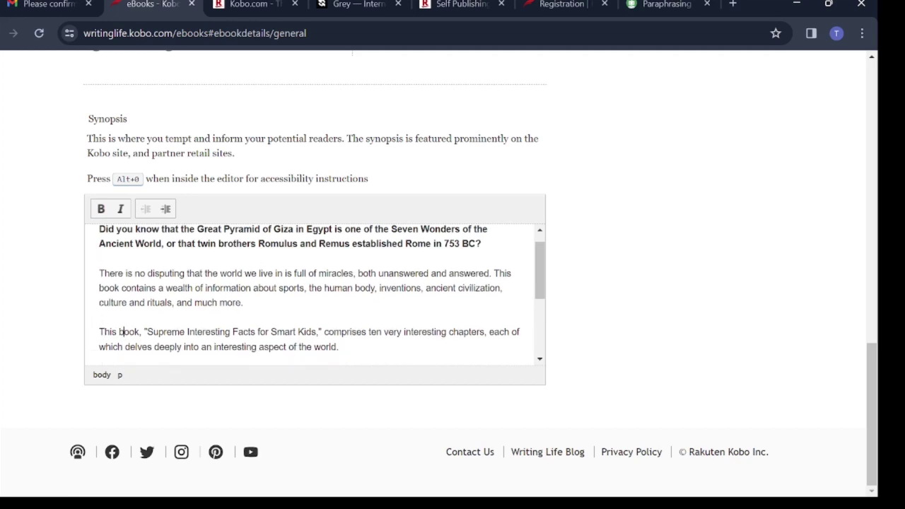
Replace "Supreme" with "Super" in the book title quoted in the synopsis
key("Delete")
key("Delete")
key("Delete")
key("Delete")
key("Delete")
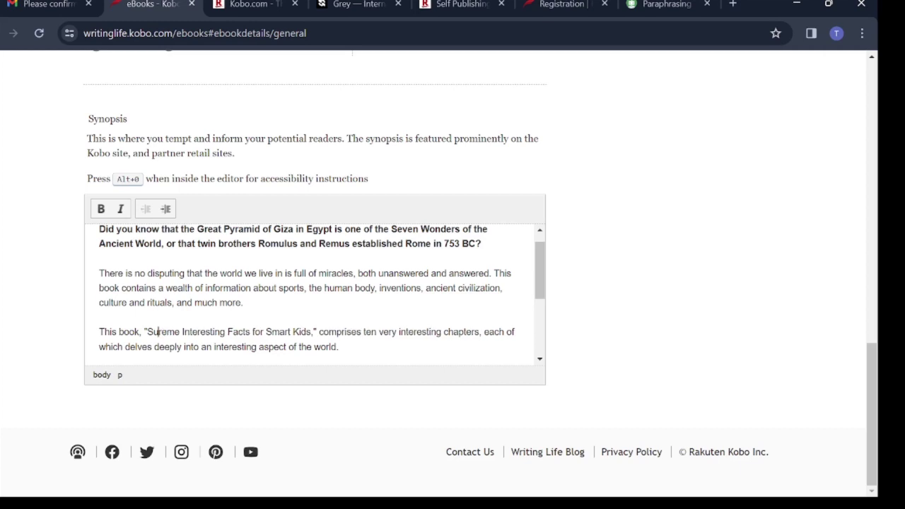
type("oe")
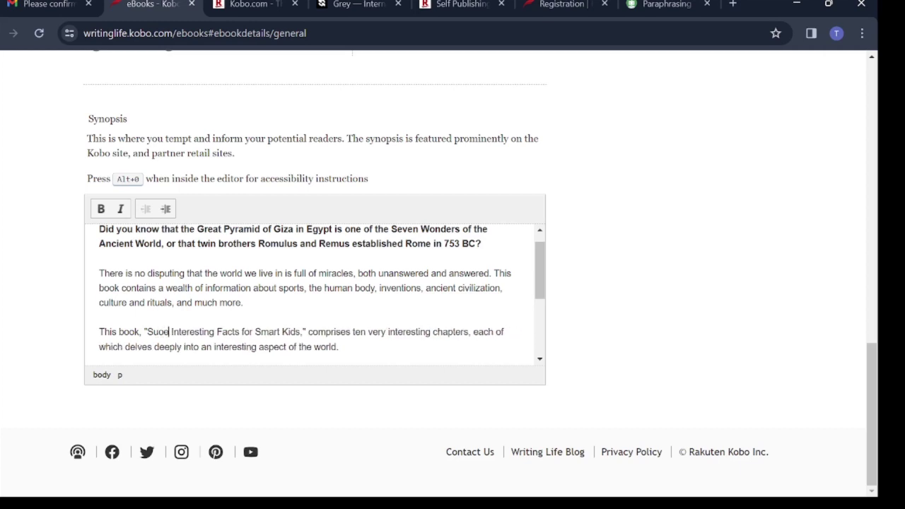
key("BackSpace")
key("BackSpace")
type("per")
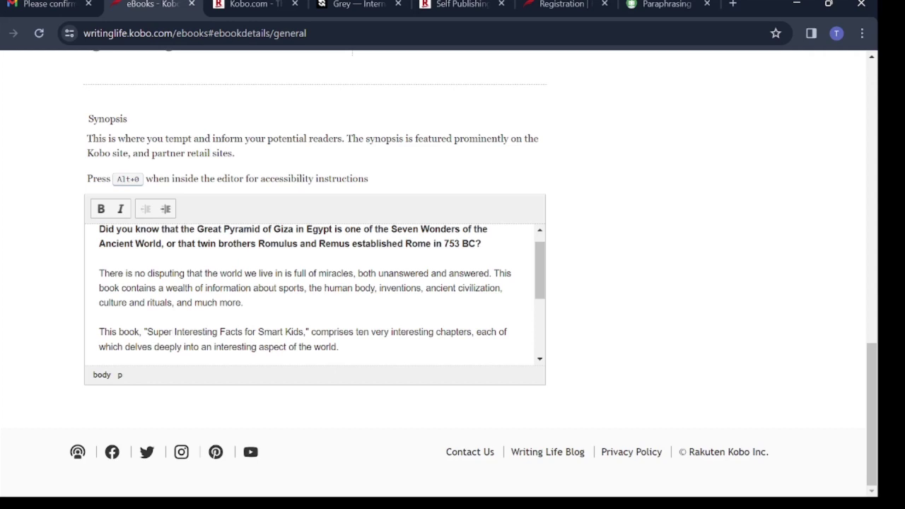
Make the synopsis's closing sentence "Let's jump into the Super Interesting Facts for Smart and Curious Kids!" bold and italic
scroll(340, 359, "down", 2)
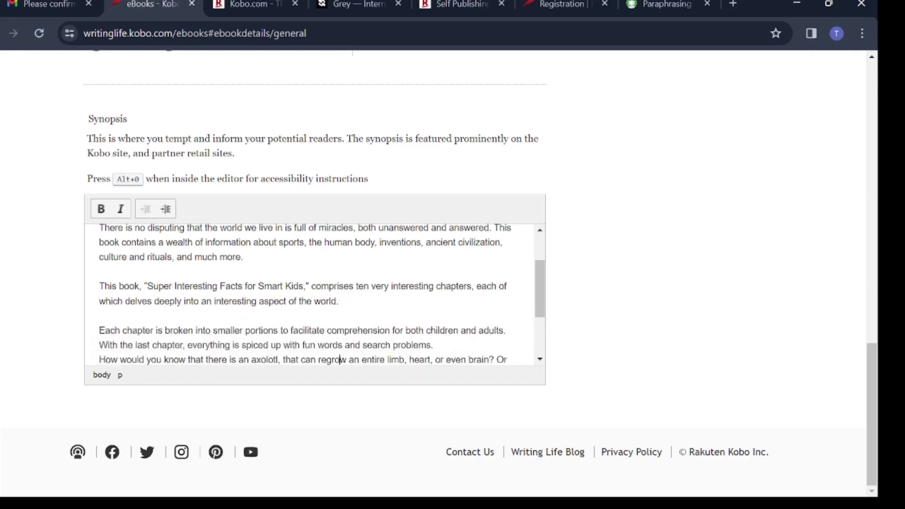
scroll(339, 359, "down", 3)
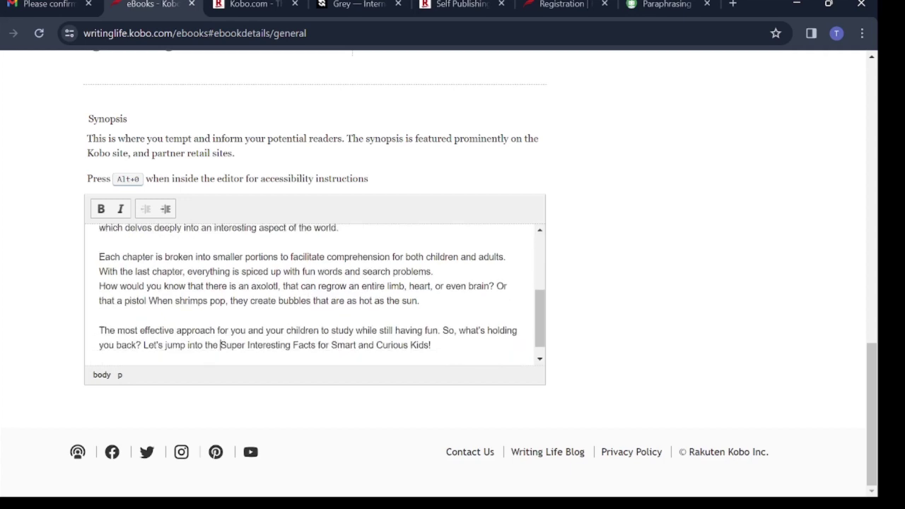
left_click_drag(430, 345, 147, 345)
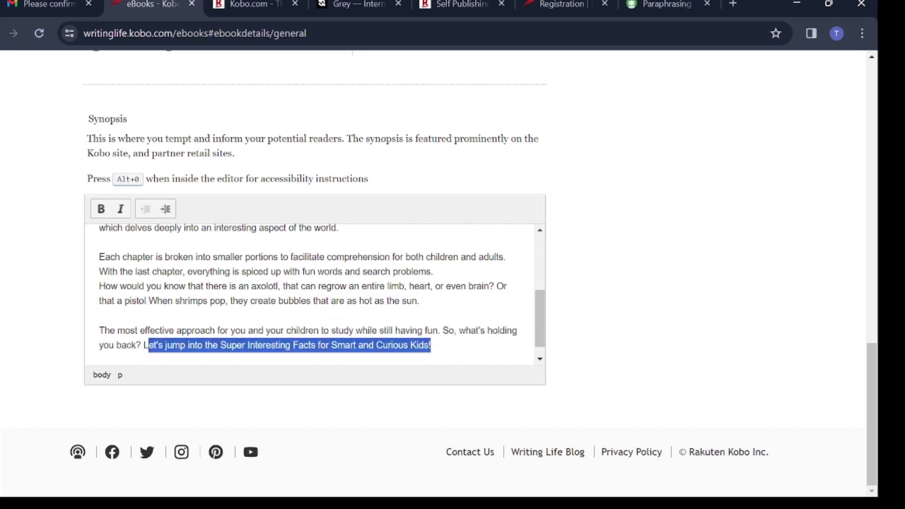
left_click(100, 208)
left_click(121, 209)
left_click(344, 332)
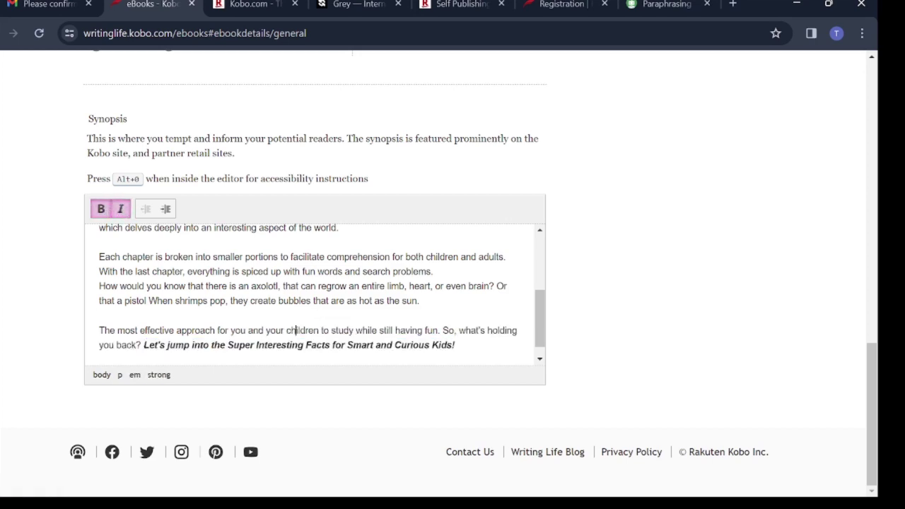
Review the formatted synopsis from its opening question through to its closing sentence
key("Up")
key("Up")
key("Up")
key("Up")
key("Up")
key("Up")
key("Up")
key("Up")
key("Up")
key("Up")
key("Up")
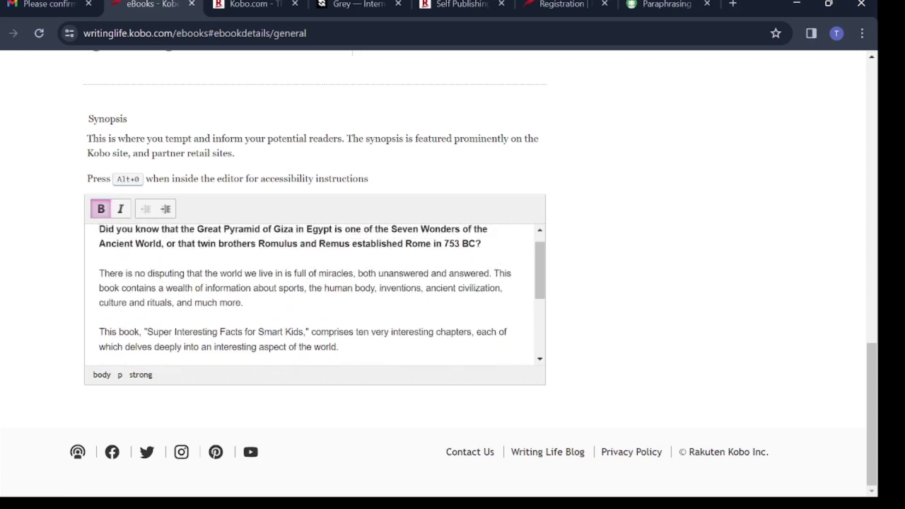
left_click(296, 287)
key("Down")
key("Down")
key("Down")
key("Down")
key("Down")
key("Down")
key("Down")
key("Down")
key("Down")
key("Down")
key("Down")
key("Down")
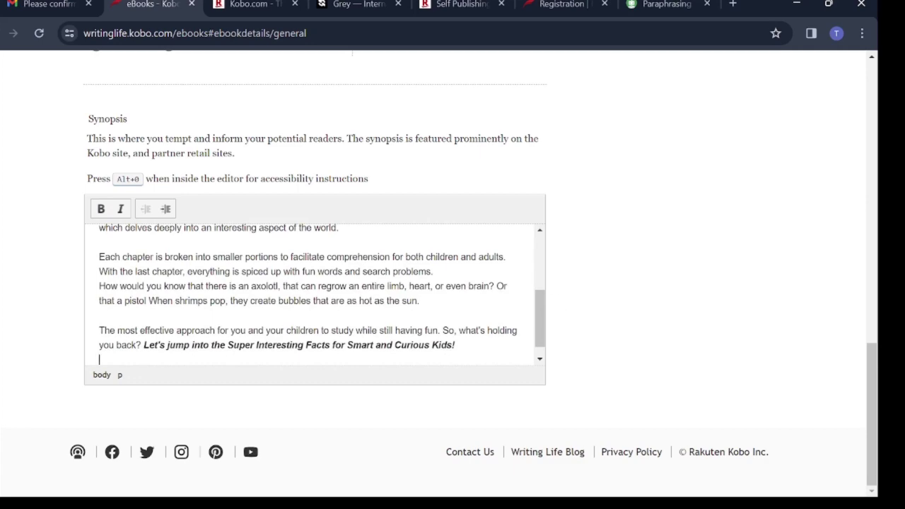
Upload the image "Super (5)" from the Downloads folder as the book cover, and save the eBook description to continue
scroll(554, 296, "up", 9)
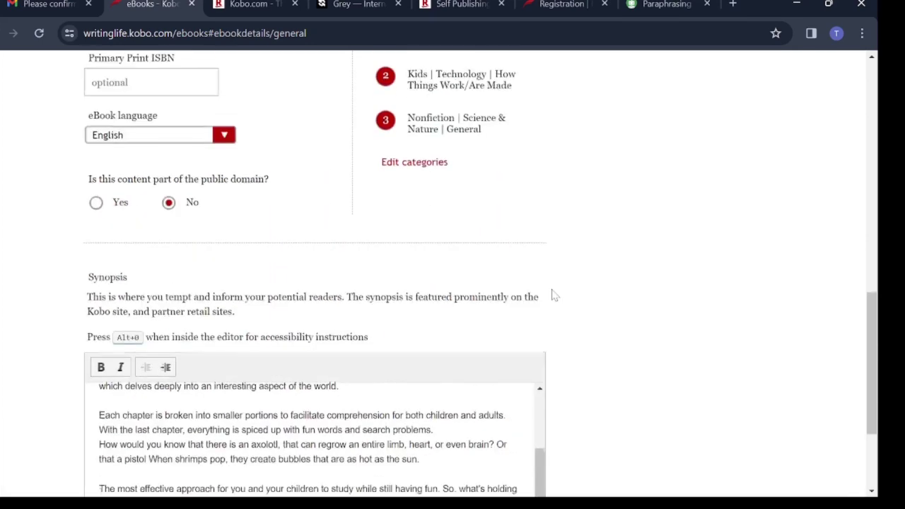
scroll(555, 295, "up", 1)
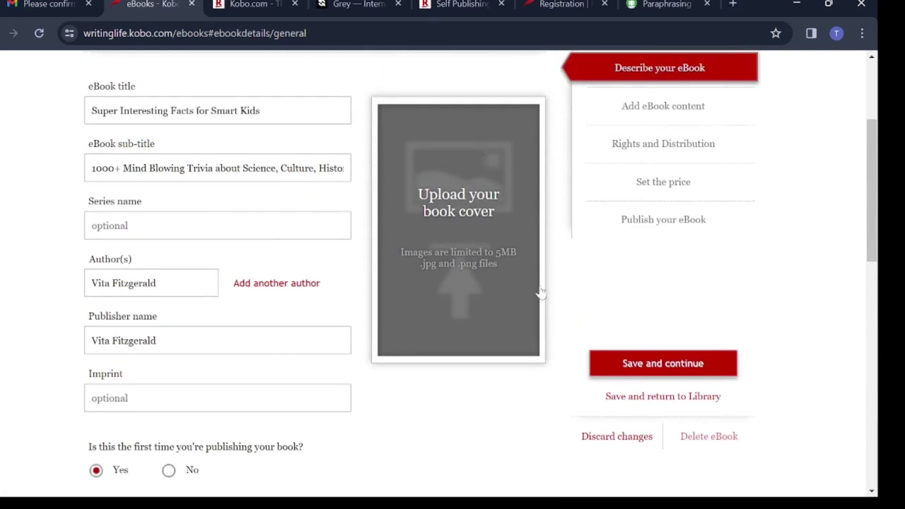
left_click(455, 230)
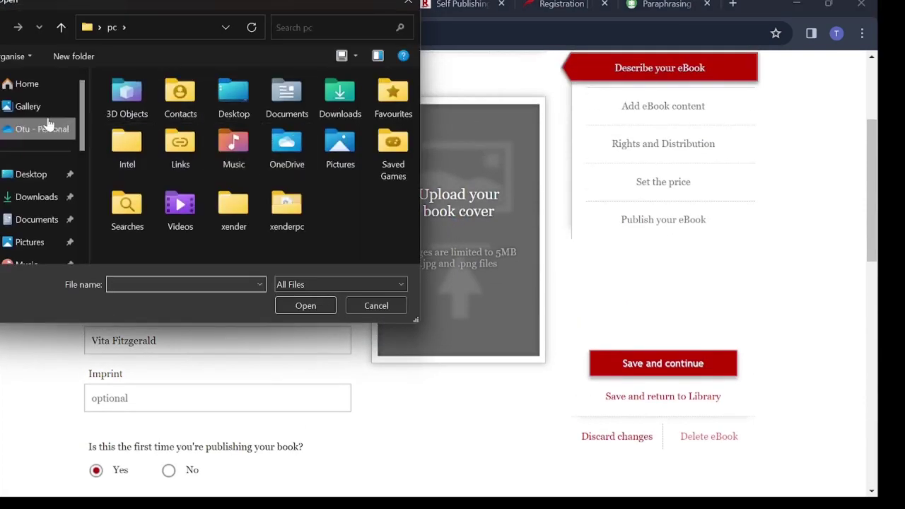
left_click(33, 196)
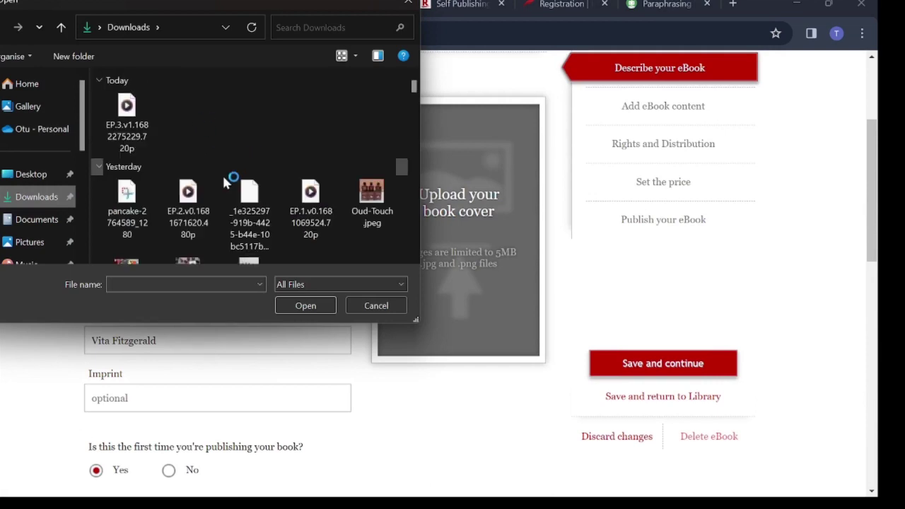
scroll(213, 181, "down", 1)
scroll(216, 188, "down", 5)
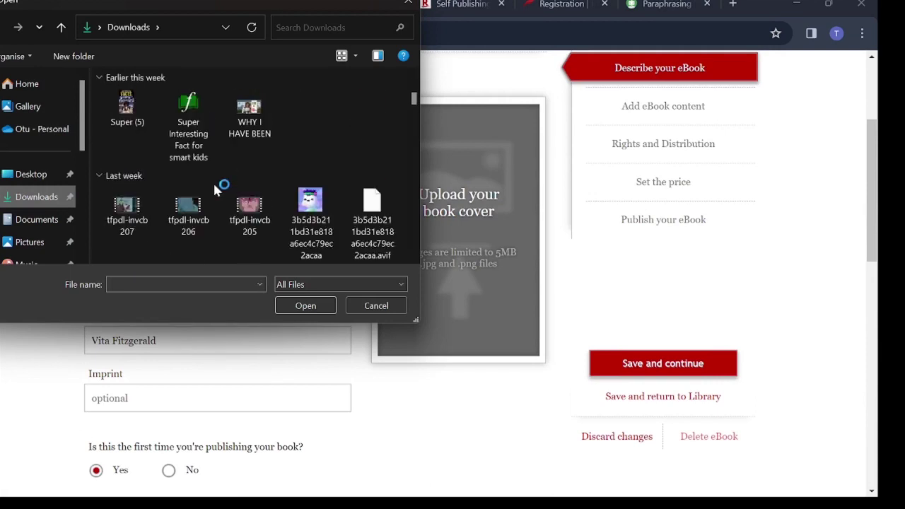
scroll(221, 187, "up", 2)
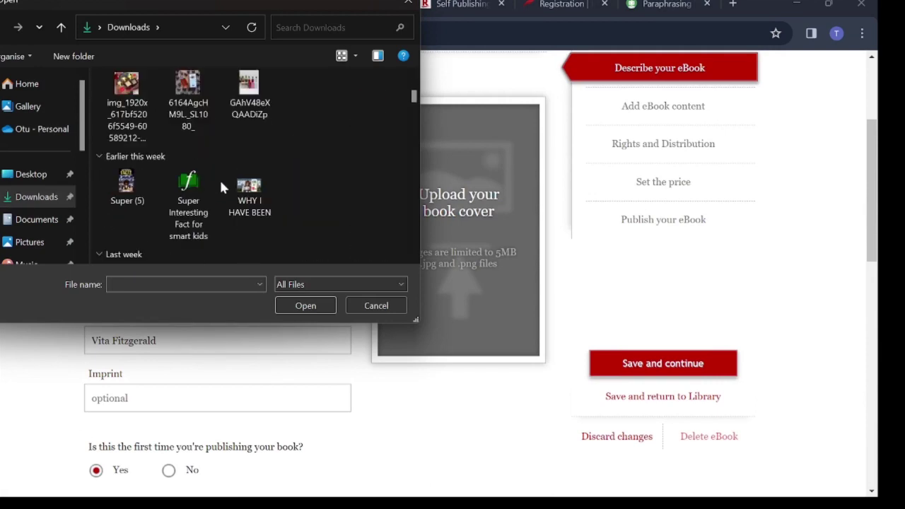
left_click(140, 188)
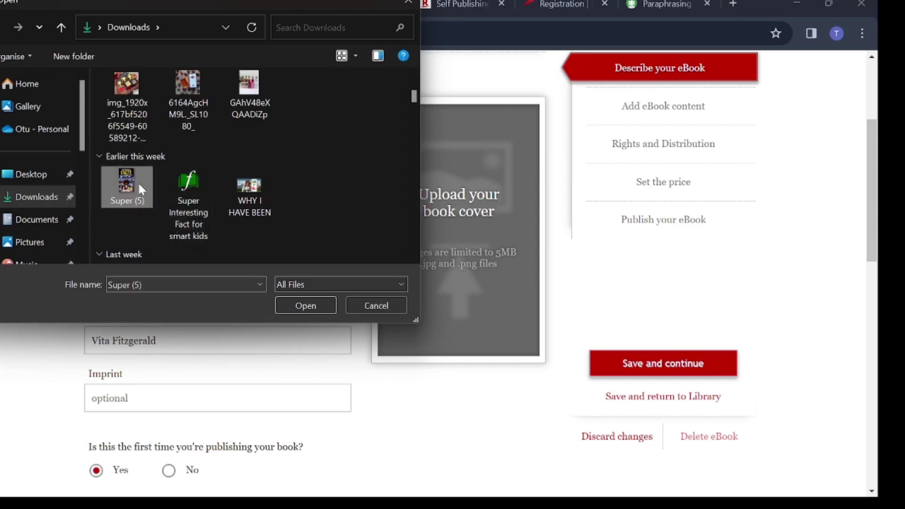
double_click(140, 188)
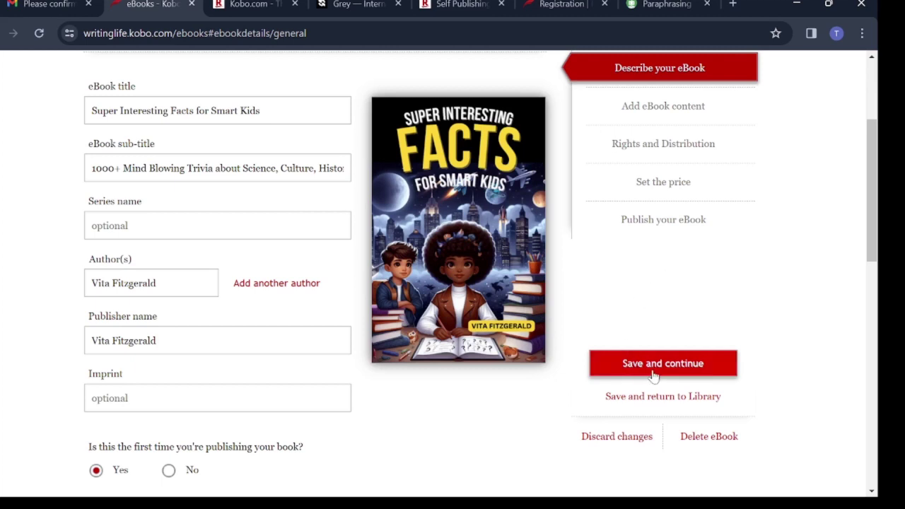
left_click(649, 365)
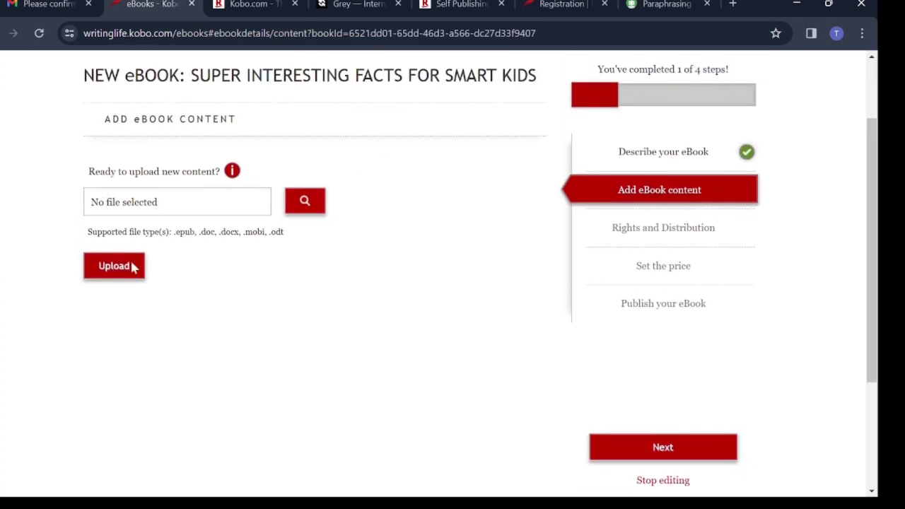
Upload the file "Super Interesting Fact for smart kids" from the Downloads folder as the eBook content
left_click(120, 271)
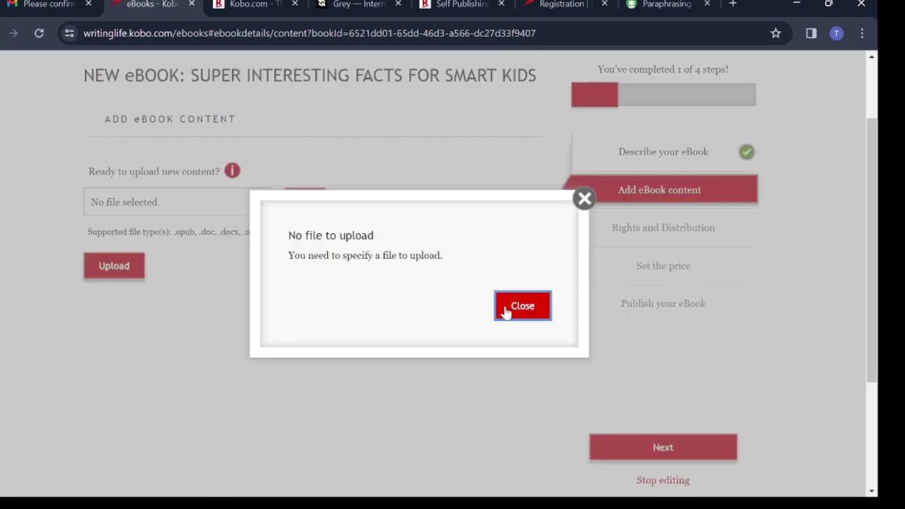
left_click(585, 200)
left_click(240, 206)
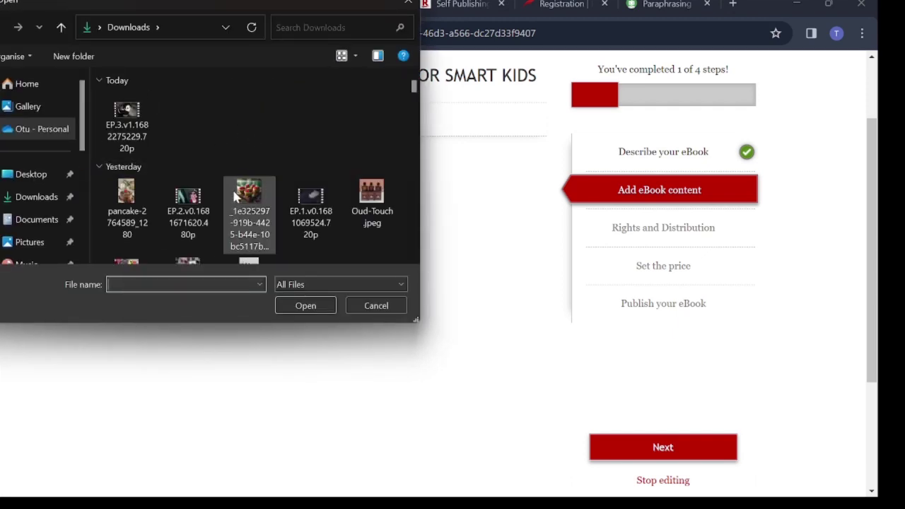
left_click(19, 197)
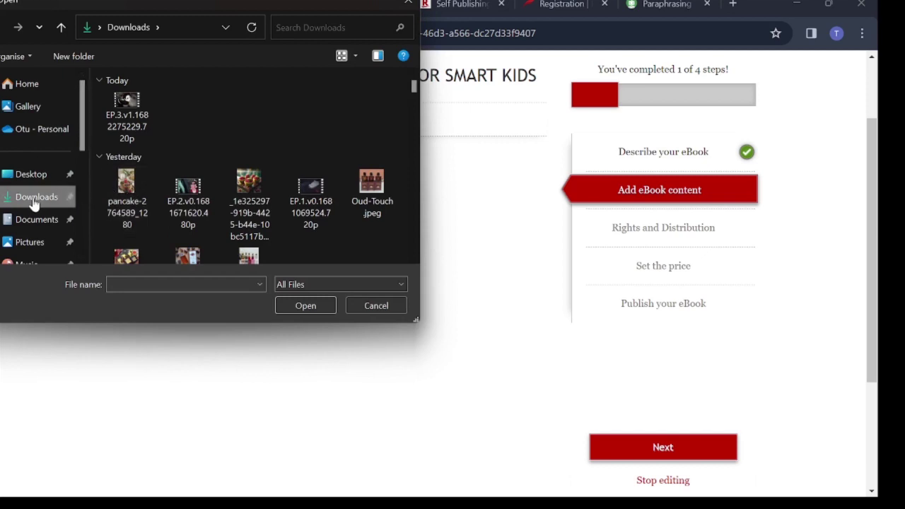
scroll(178, 162, "down", 5)
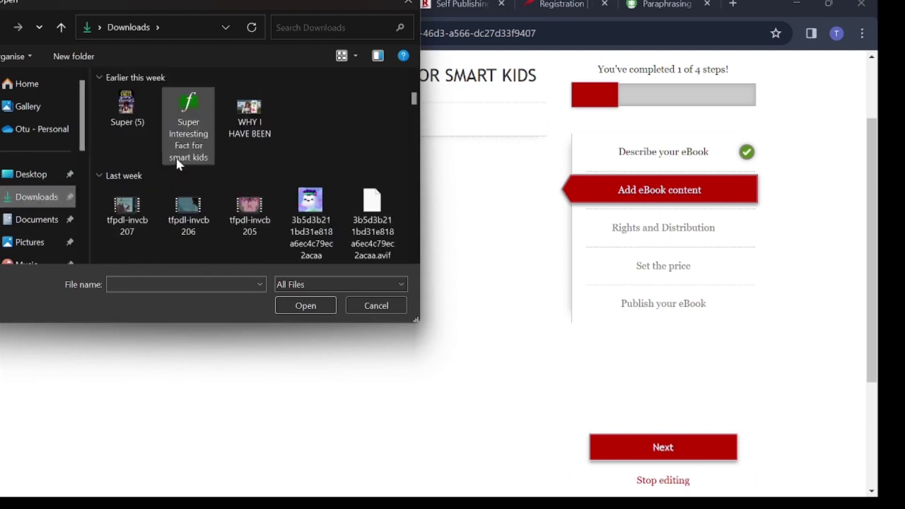
left_click(188, 117)
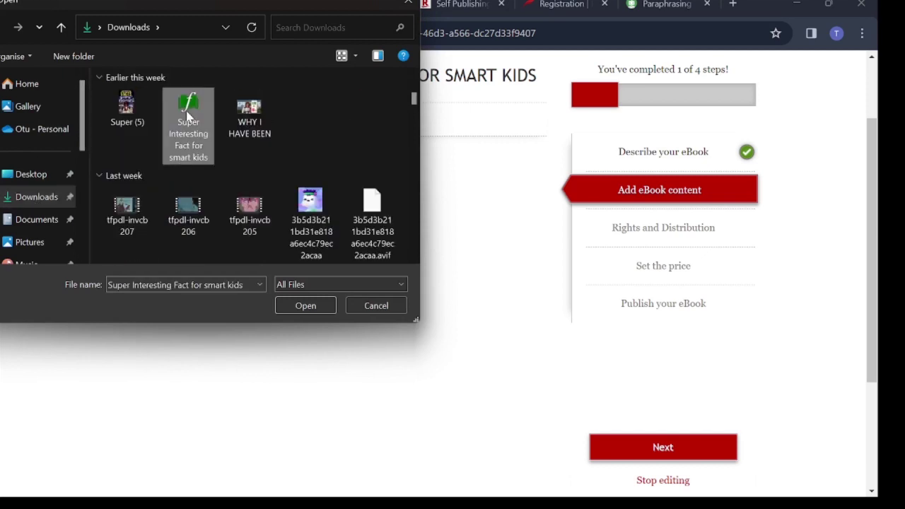
double_click(188, 116)
left_click(108, 277)
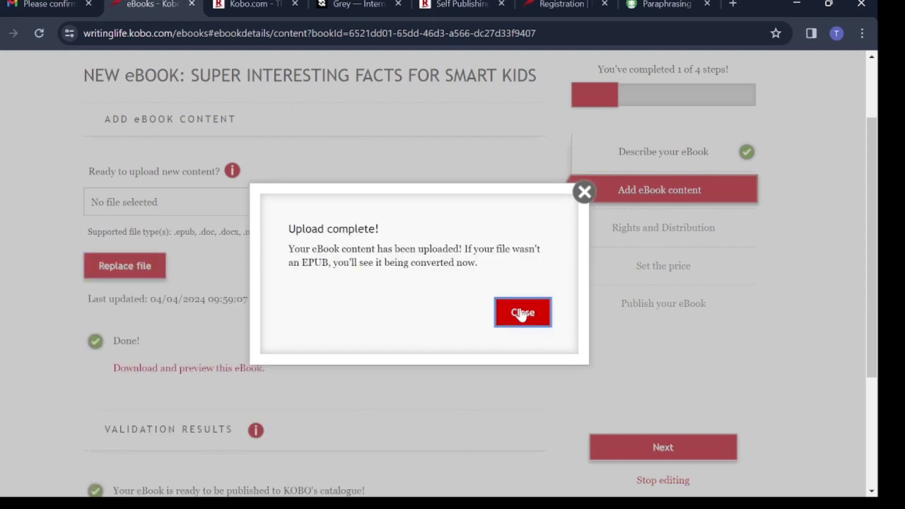
left_click(522, 313)
Check the validation results for the uploaded content and continue to the rights and distribution settings
scroll(396, 349, "down", 3)
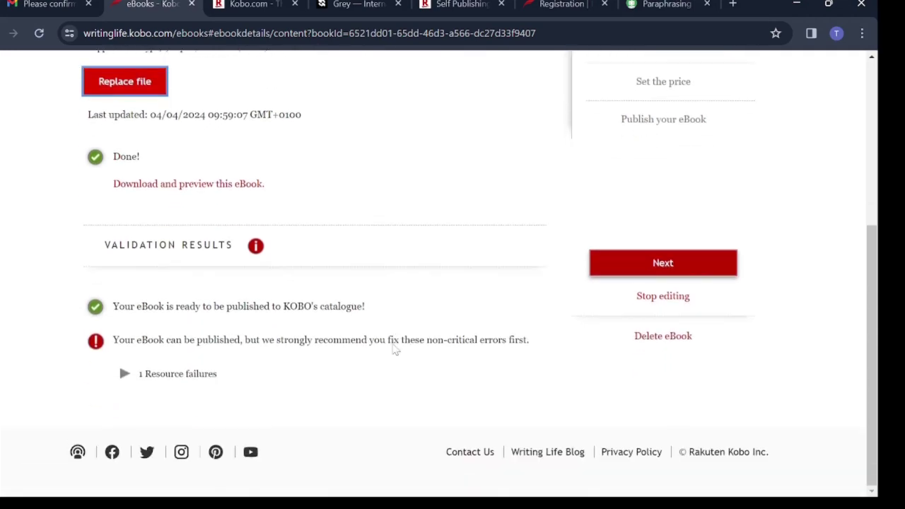
scroll(396, 349, "up", 3)
scroll(395, 349, "up", 2)
scroll(395, 349, "down", 3)
scroll(394, 349, "up", 2)
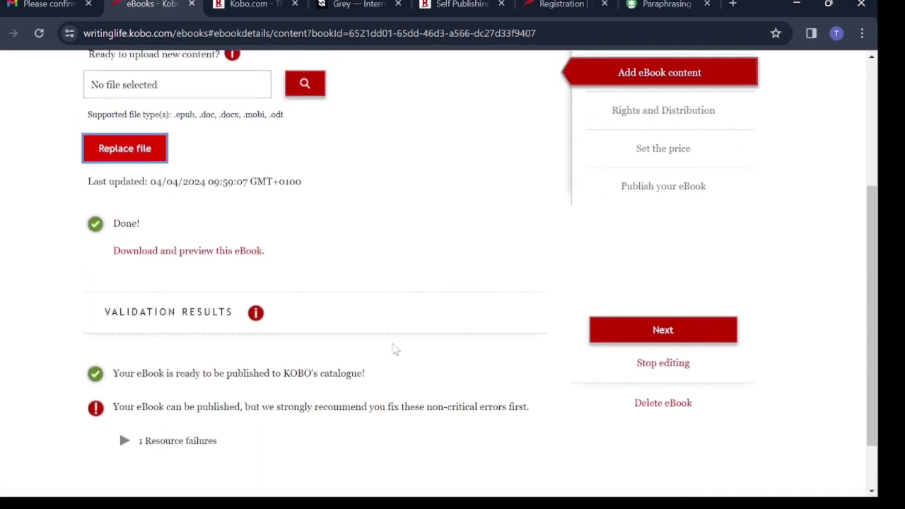
scroll(395, 349, "up", 2)
left_click(654, 479)
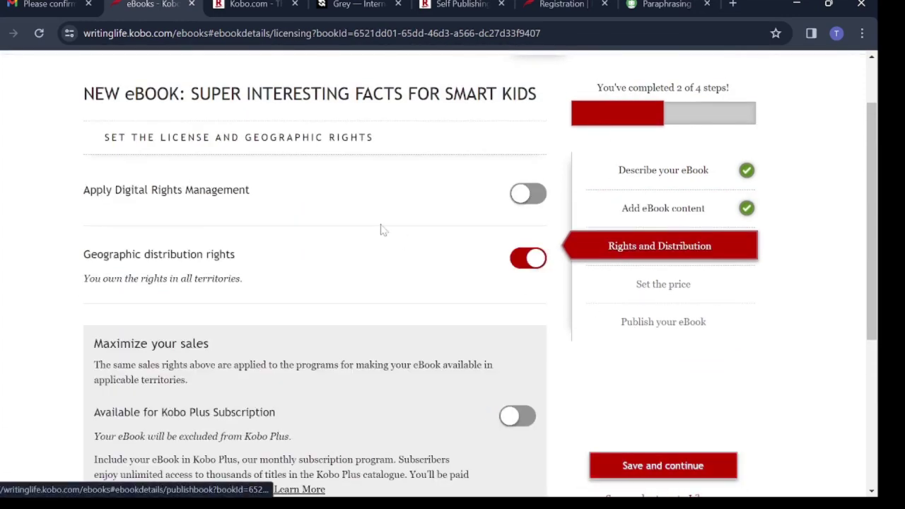
Turn on Digital Rights Management and Kobo Plus Subscription availability for the eBook, and save the rights settings to continue
left_click(537, 195)
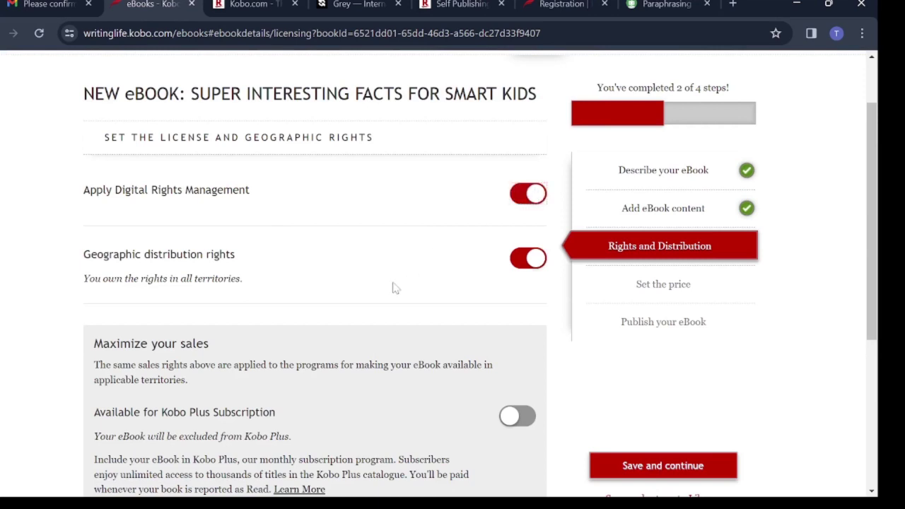
scroll(394, 288, "down", 3)
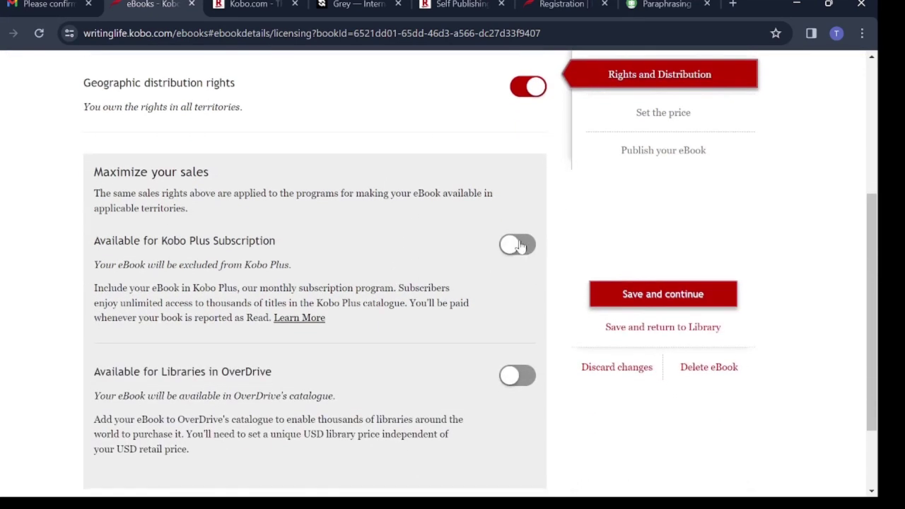
left_click(520, 245)
scroll(463, 417, "down", 3)
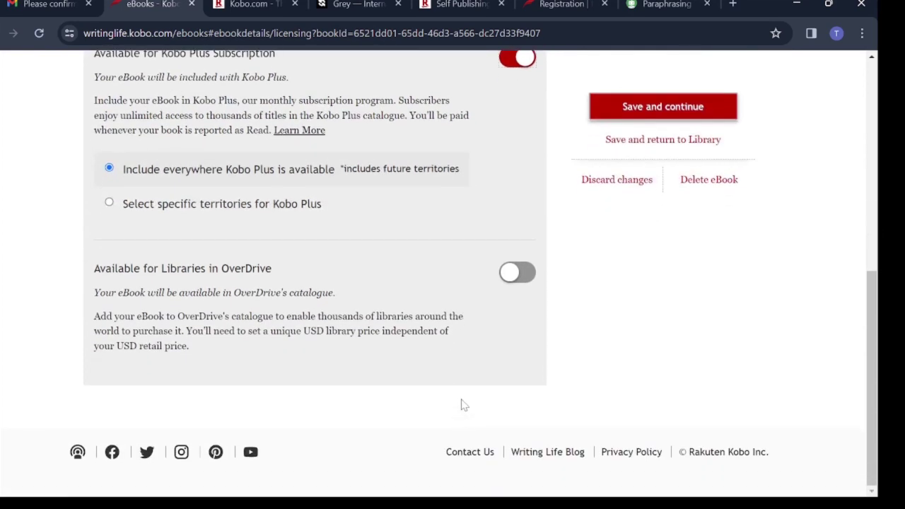
scroll(681, 319, "up", 3)
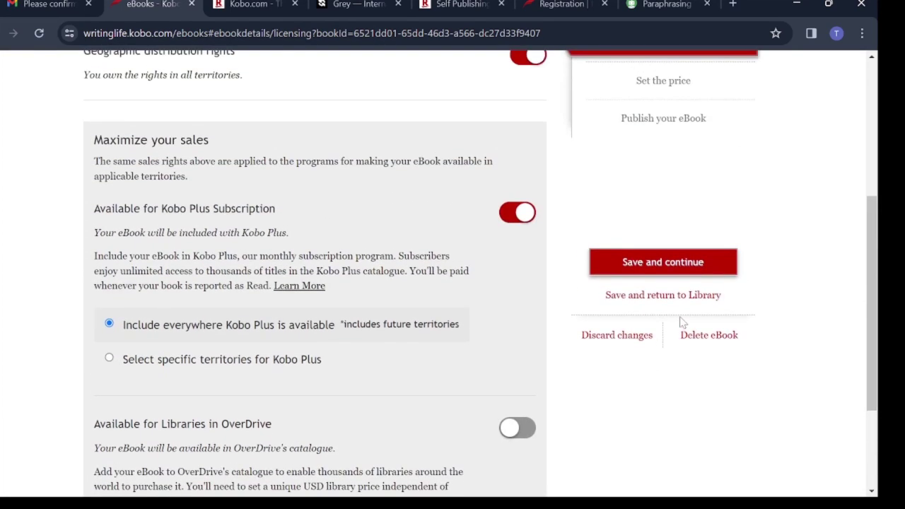
left_click(656, 266)
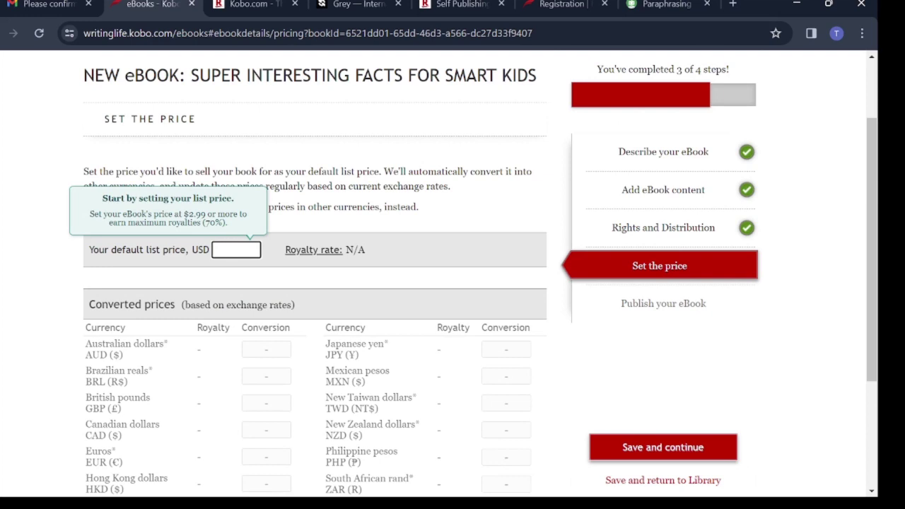
Set the default list price to 2.99 USD, check the converted currency prices, and save to continue to publishing
type("2.99")
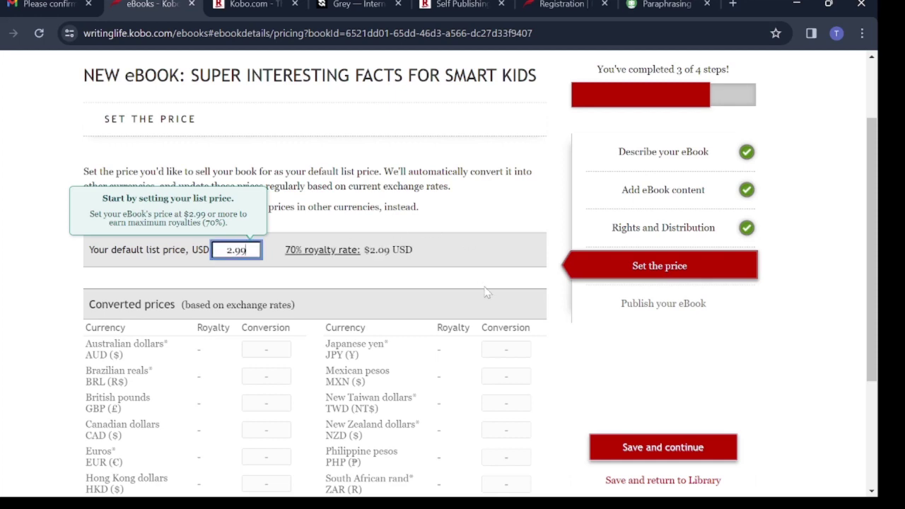
left_click(664, 341)
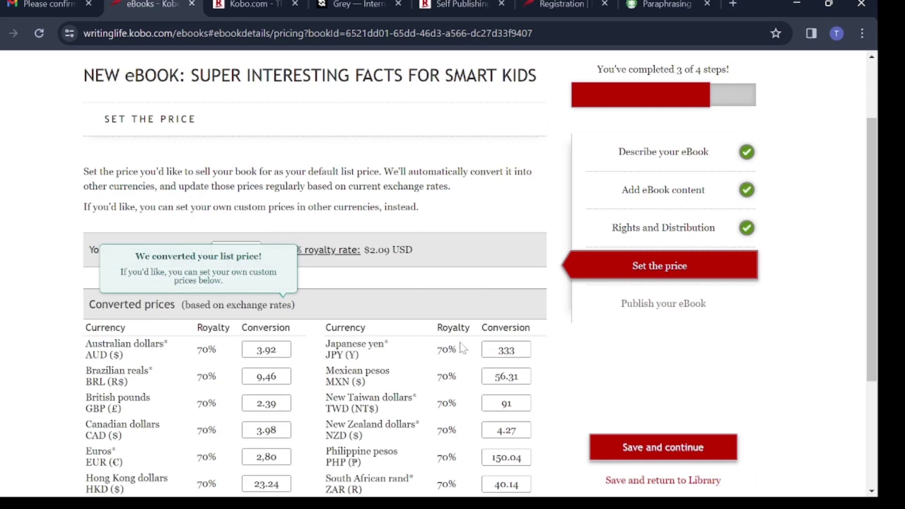
scroll(461, 347, "down", 3)
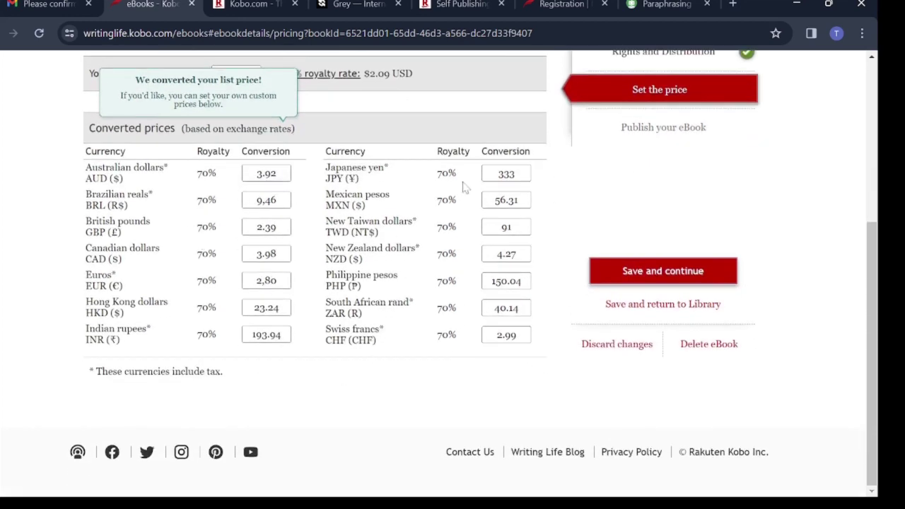
scroll(465, 136, "up", 3)
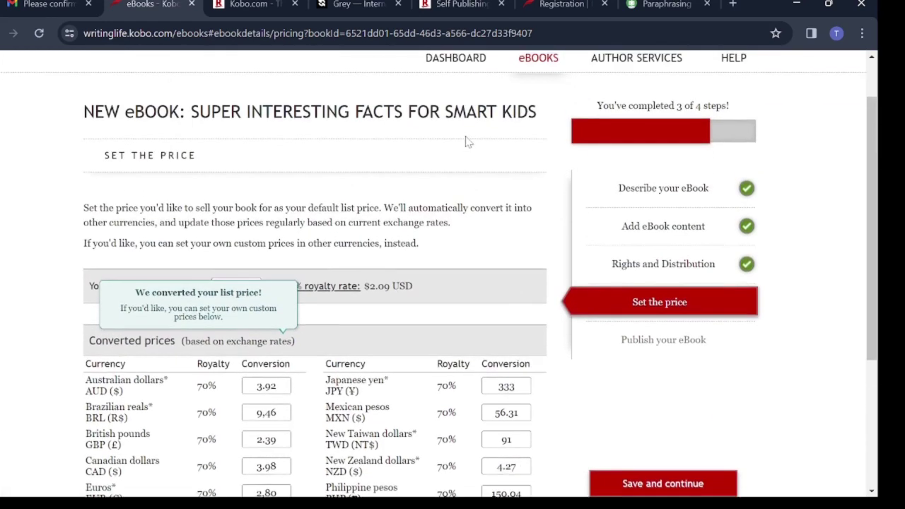
scroll(501, 243, "down", 2)
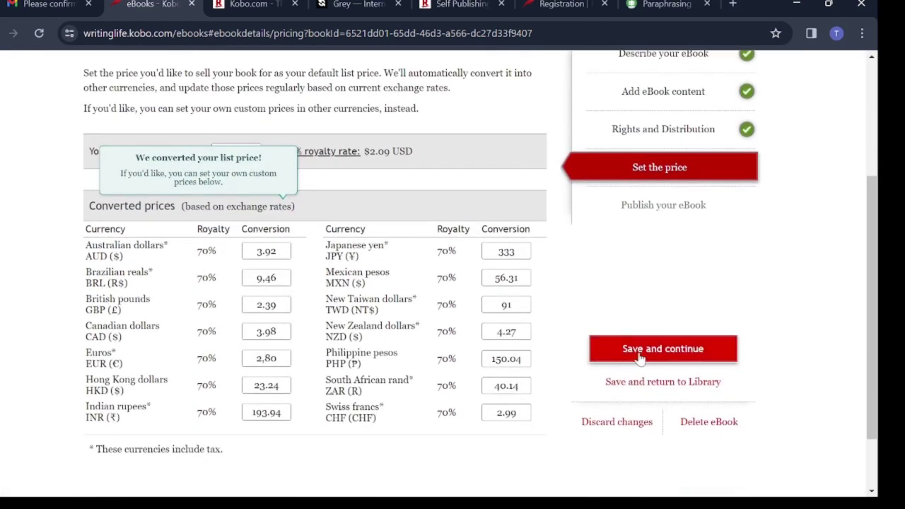
left_click(641, 359)
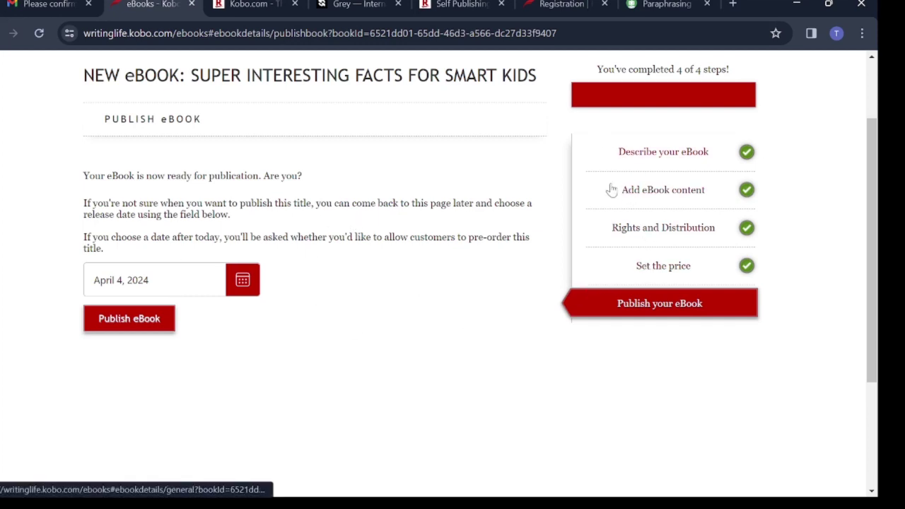
Publish the eBook with the April 4, 2024 release date, dismiss the content review notice, and check the book's entry in the eBook library
left_click(104, 325)
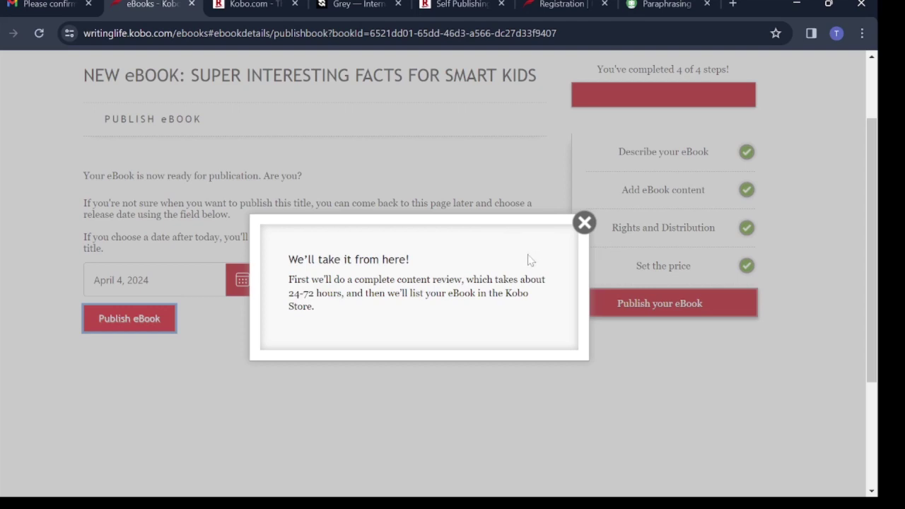
left_click(584, 224)
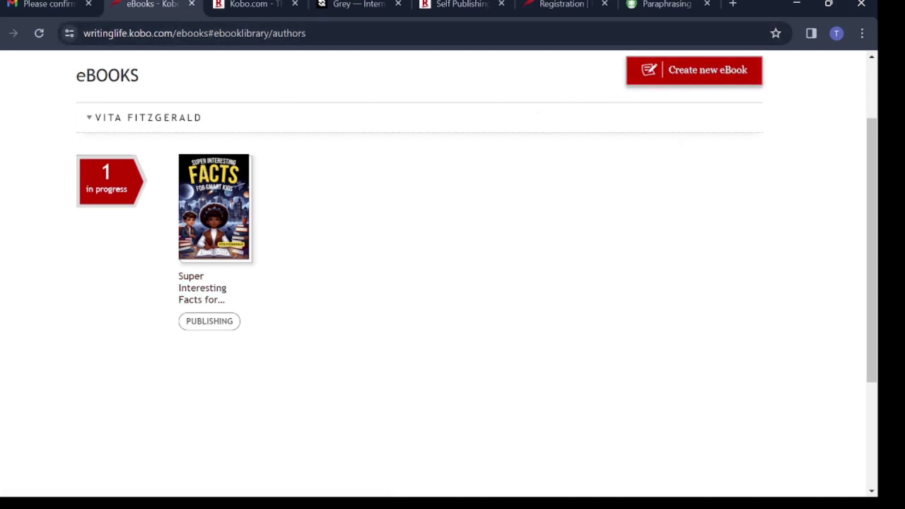
scroll(551, 232, "down", 2)
scroll(551, 233, "up", 3)
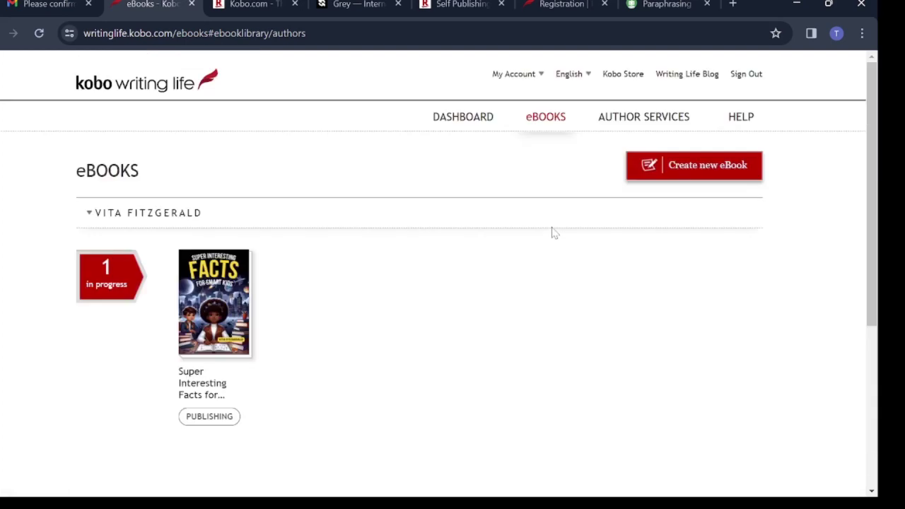
Open the dashboard and review the book sales overview and the sales trend section
left_click(447, 120)
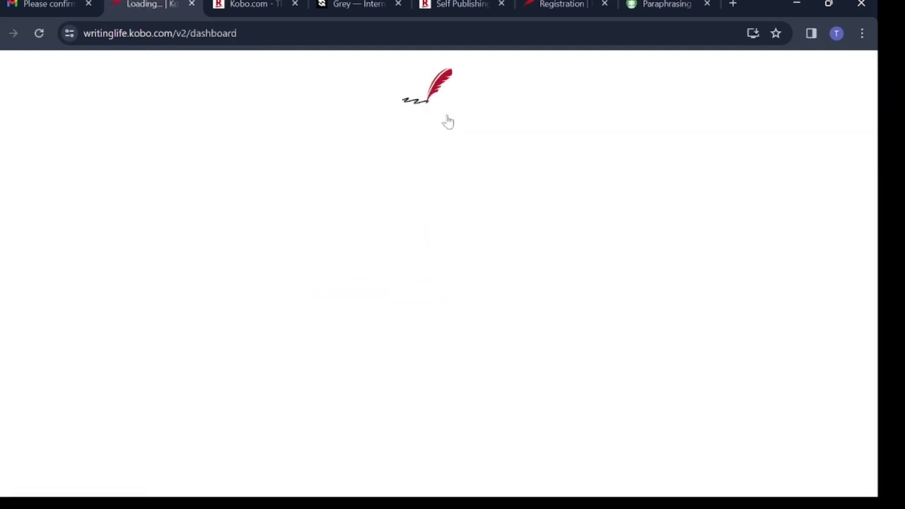
scroll(425, 319, "down", 6)
scroll(426, 322, "down", 3)
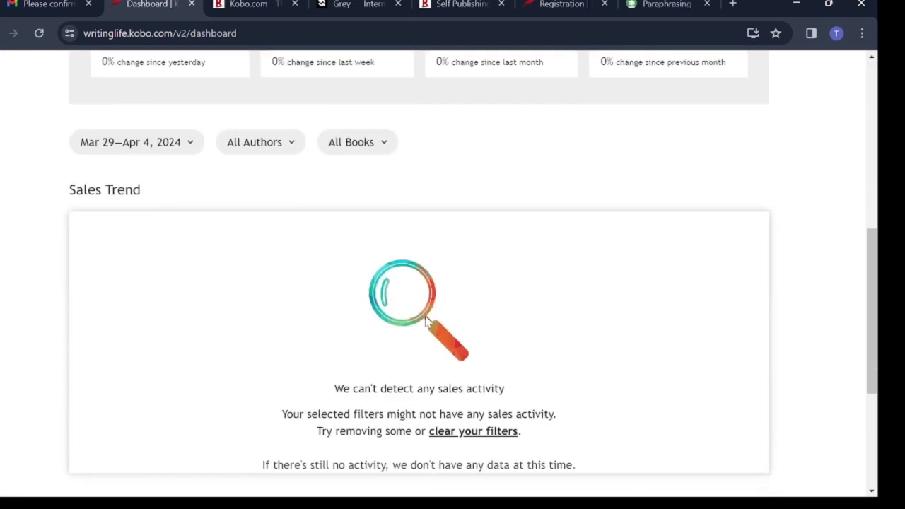
scroll(427, 322, "up", 6)
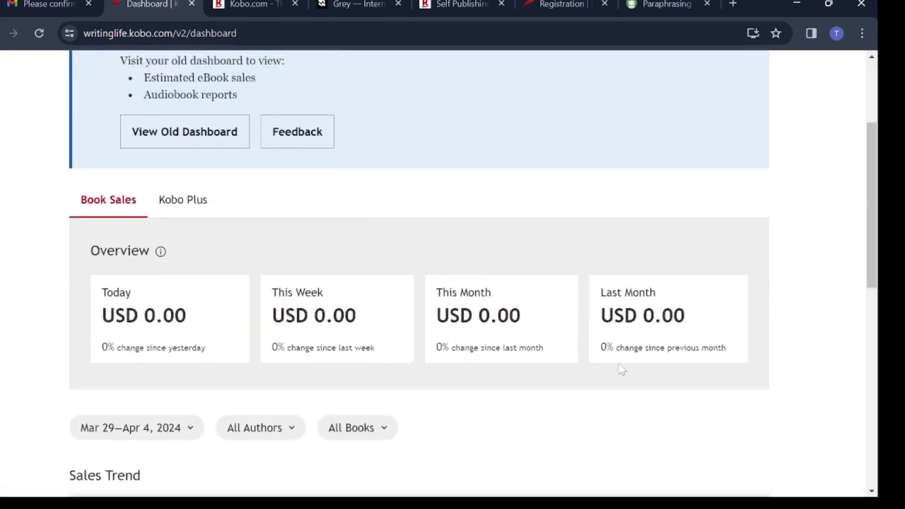
scroll(616, 362, "down", 5)
scroll(622, 370, "down", 2)
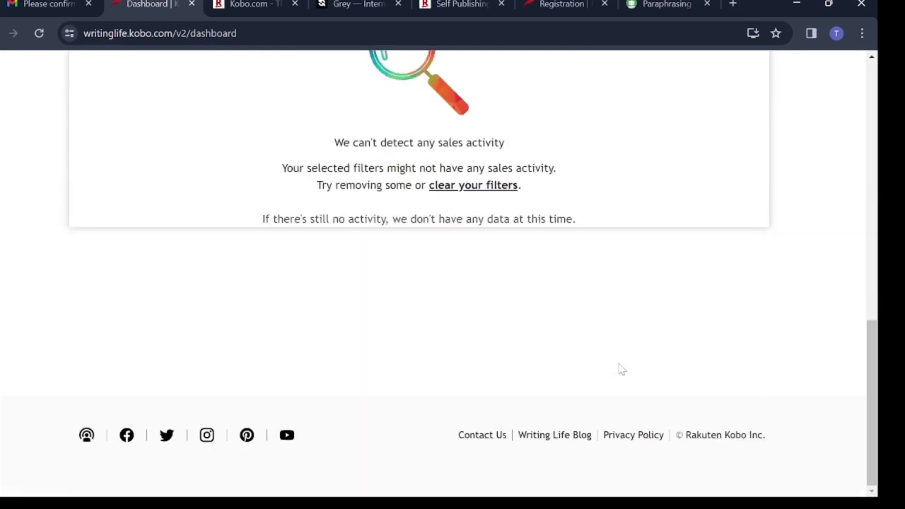
scroll(622, 370, "up", 8)
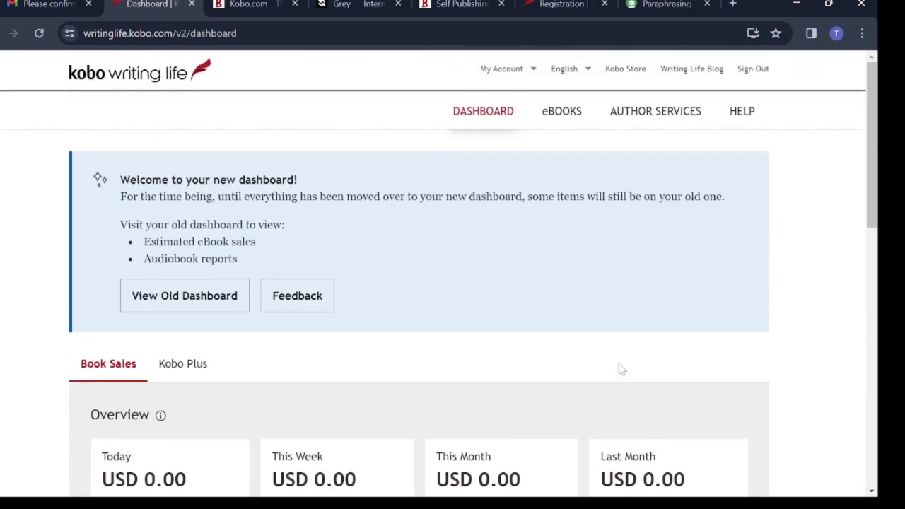